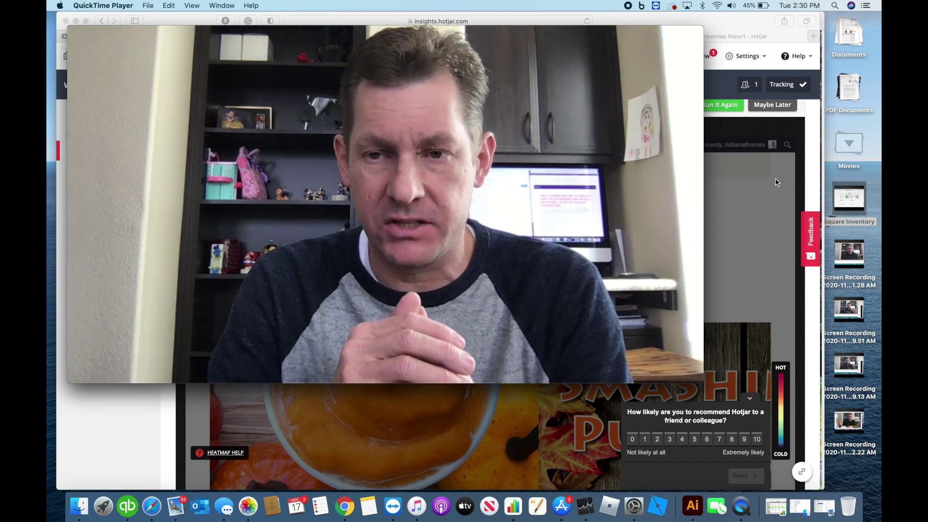
Open the WordPress admin dashboard from the Keva Juice site in Safari.
{"action": "left_click", "coordinate": [774, 165]}
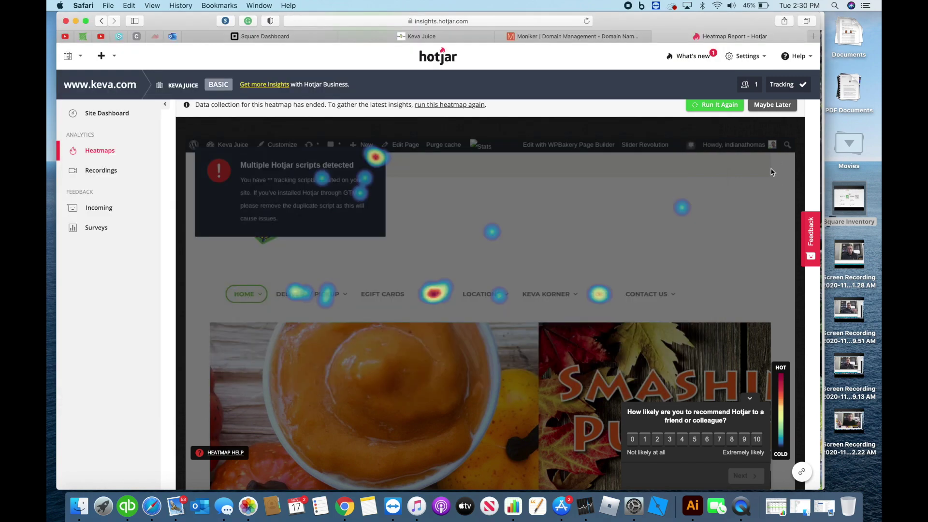
{"action": "left_click", "coordinate": [312, 37]}
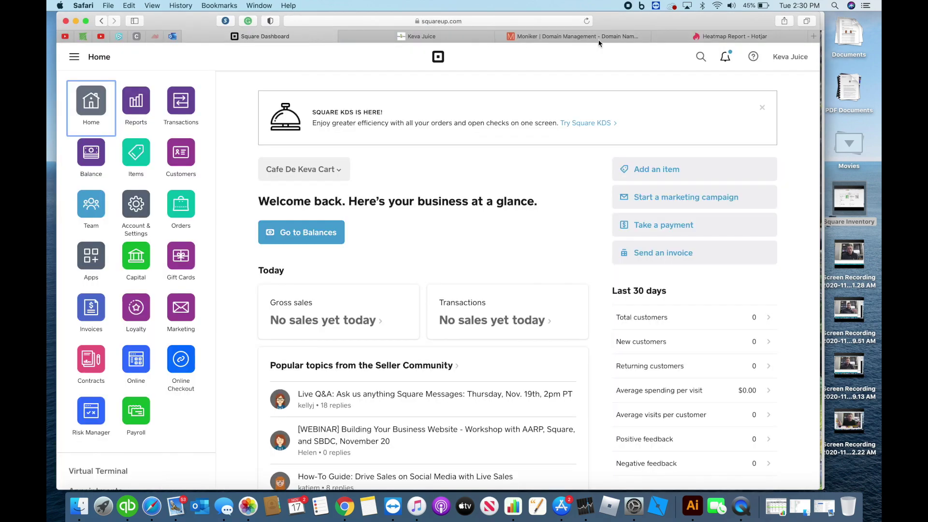
{"action": "left_click", "coordinate": [469, 37]}
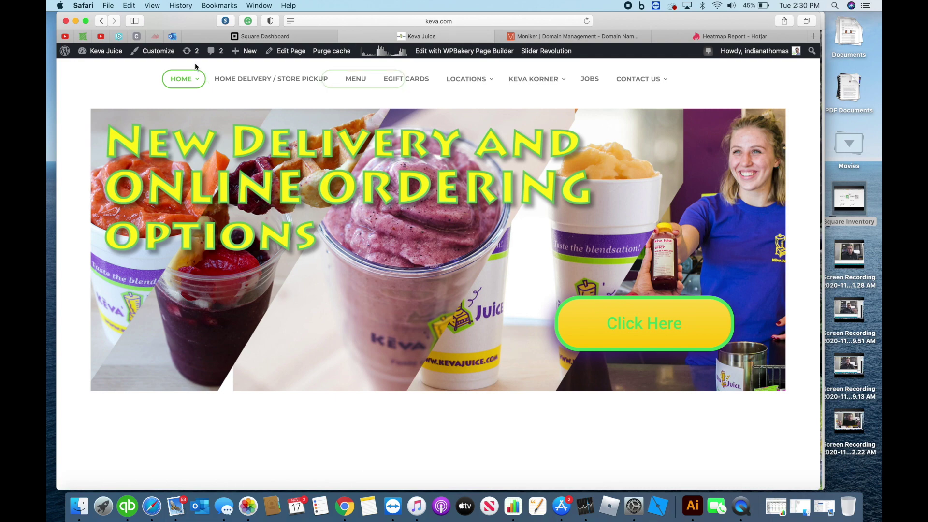
{"action": "left_click", "coordinate": [64, 50]}
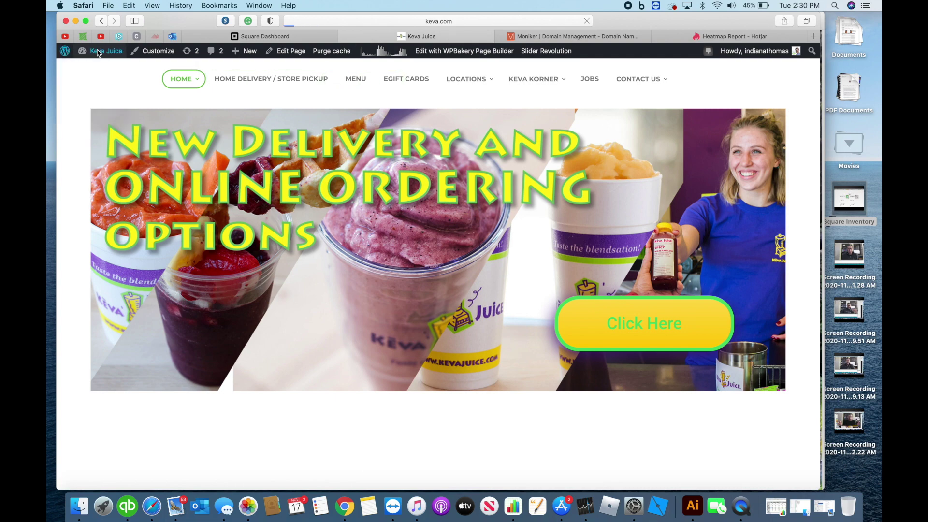
{"action": "left_click", "coordinate": [741, 507]}
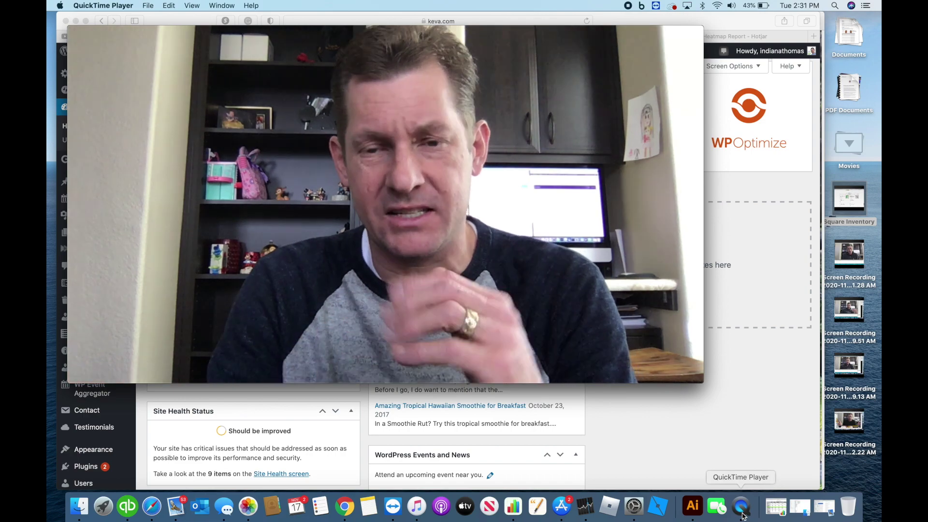
Look through the WordPress dashboard widgets and the list of admin sections.
{"action": "left_click", "coordinate": [787, 364]}
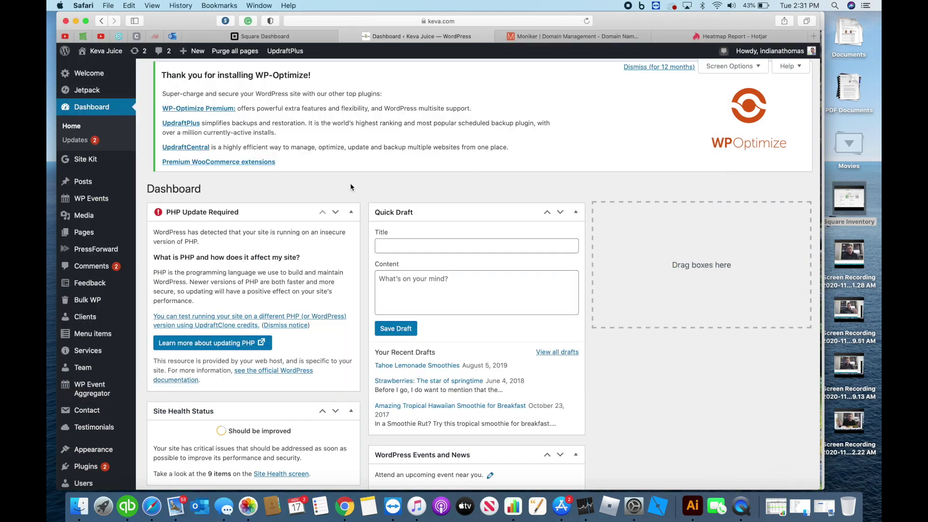
{"action": "scroll", "coordinate": [99, 213], "scroll_direction": "down", "scroll_amount": 10}
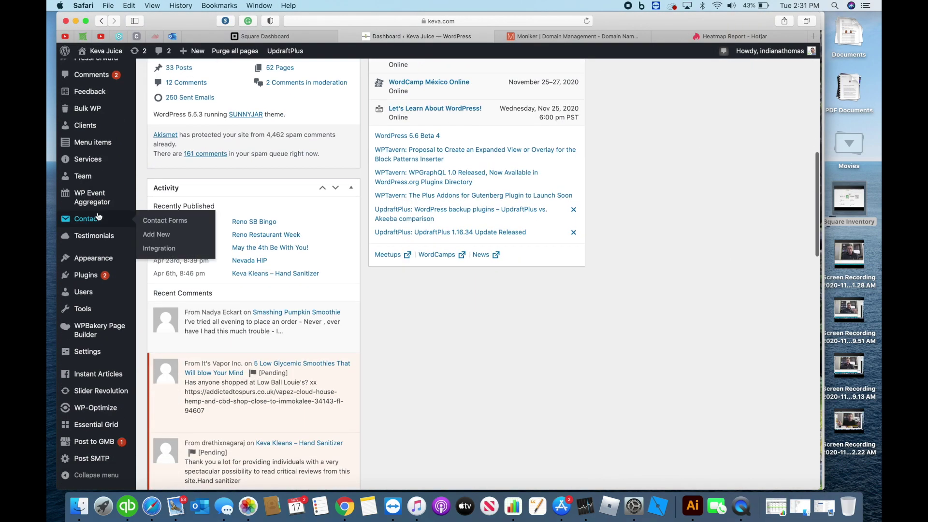
{"action": "scroll", "coordinate": [98, 216], "scroll_direction": "up", "scroll_amount": 8}
{"action": "scroll", "coordinate": [98, 216], "scroll_direction": "up", "scroll_amount": 3}
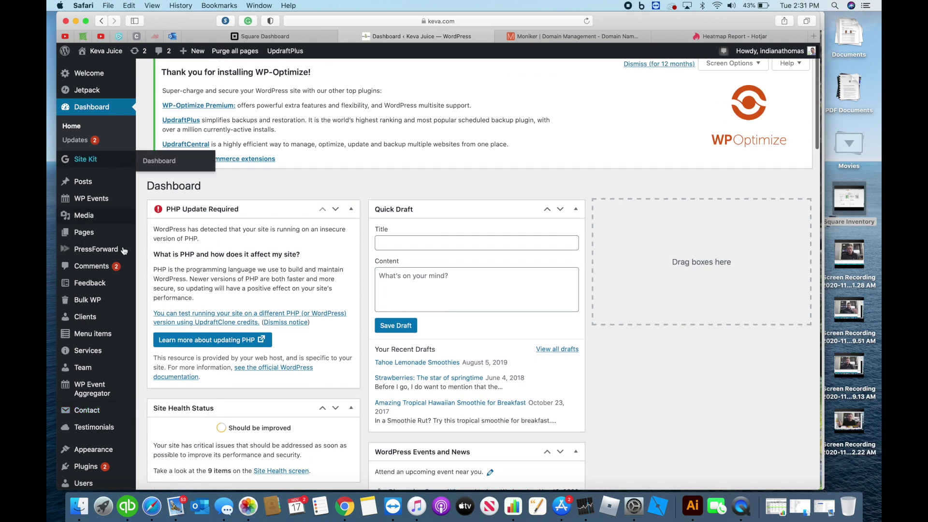
{"action": "scroll", "coordinate": [121, 358], "scroll_direction": "down", "scroll_amount": 2}
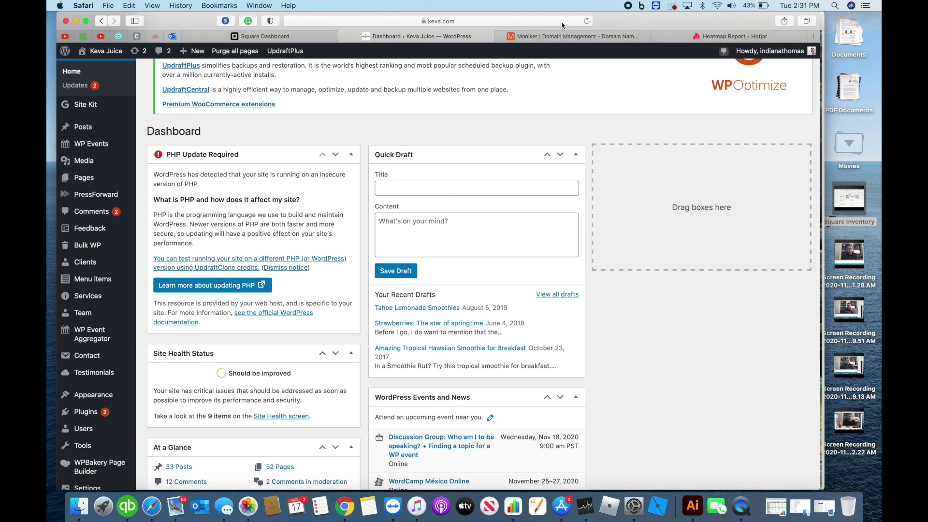
Load the keva.com home page in a new browser tab.
{"action": "left_click", "coordinate": [494, 22]}
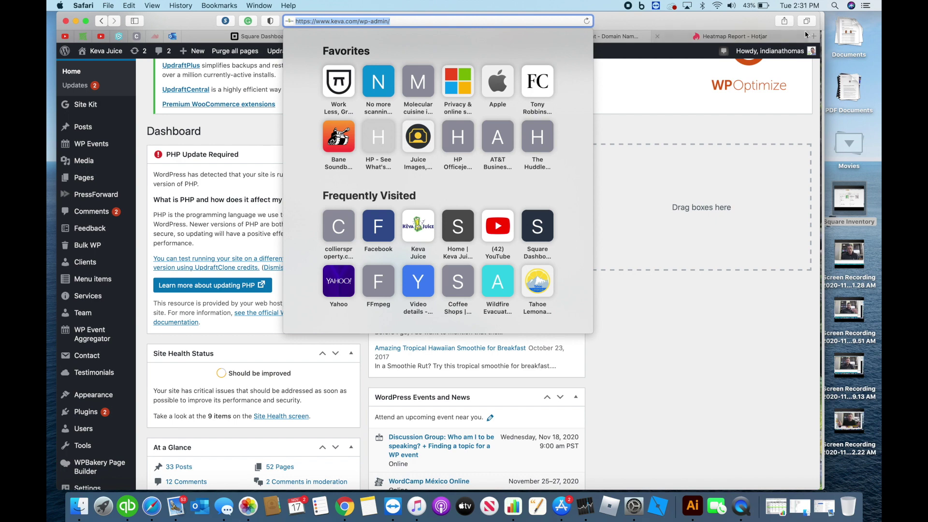
{"action": "key", "text": "super+t"}
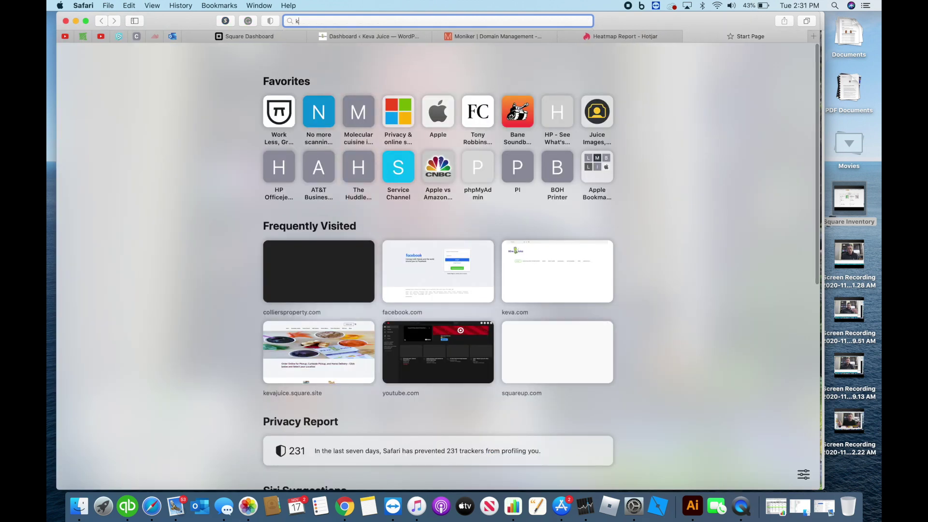
{"action": "type", "text": "kevaa"}
{"action": "key", "text": "BackSpace"}
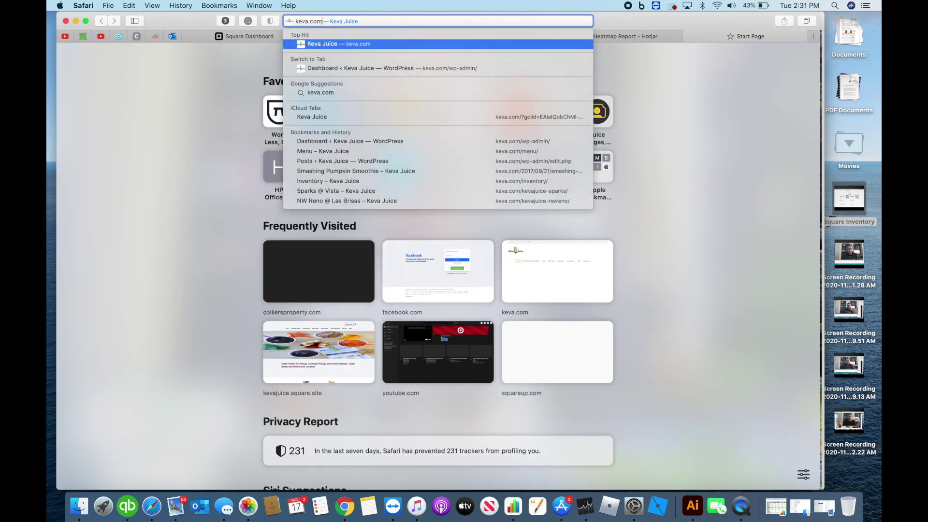
{"action": "key", "text": "Return"}
{"action": "left_click", "coordinate": [741, 511]}
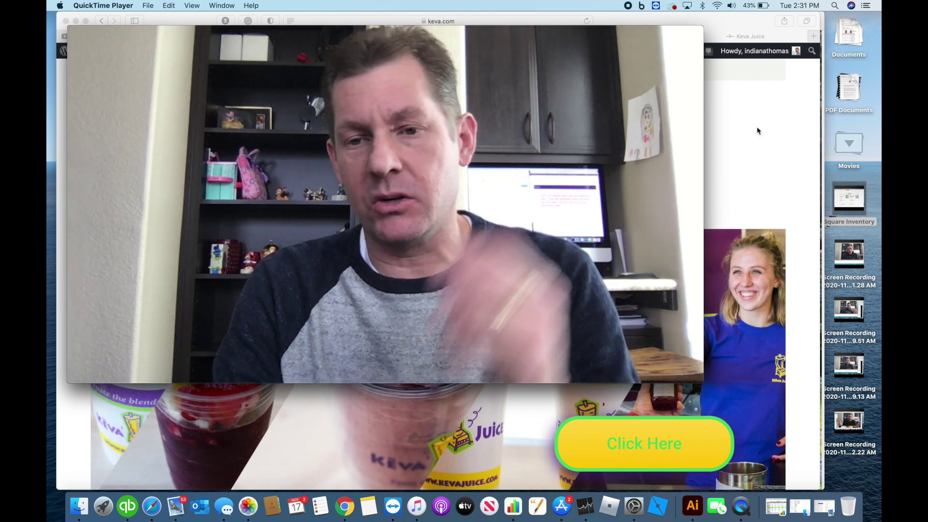
Open the Sparks @ Vista location page from the Keva Juice home page.
{"action": "left_click", "coordinate": [766, 108]}
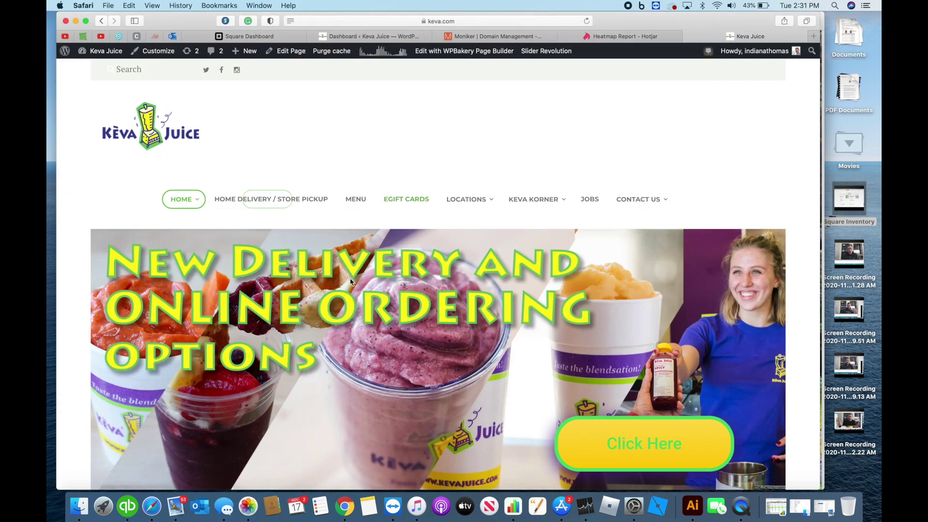
{"action": "scroll", "coordinate": [351, 282], "scroll_direction": "down", "scroll_amount": 3}
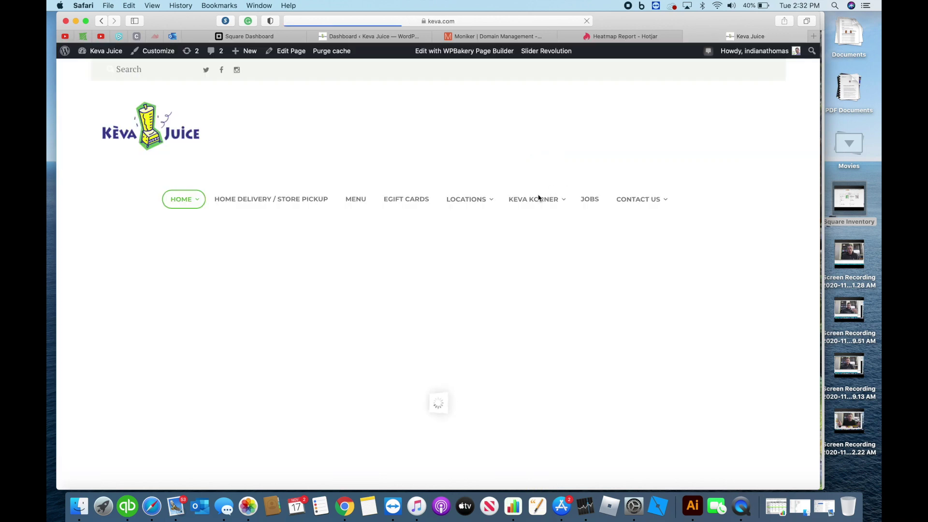
{"action": "mouse_move", "coordinate": [482, 202]}
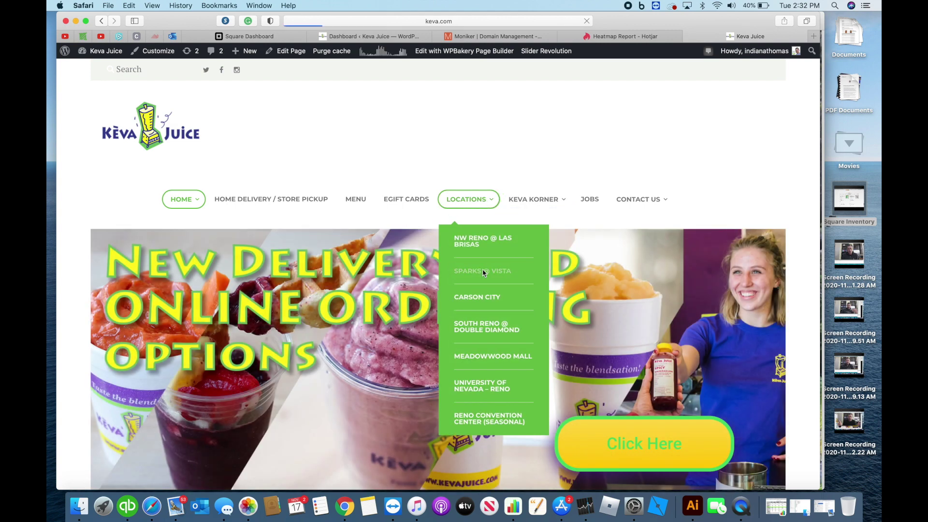
{"action": "left_click", "coordinate": [740, 508]}
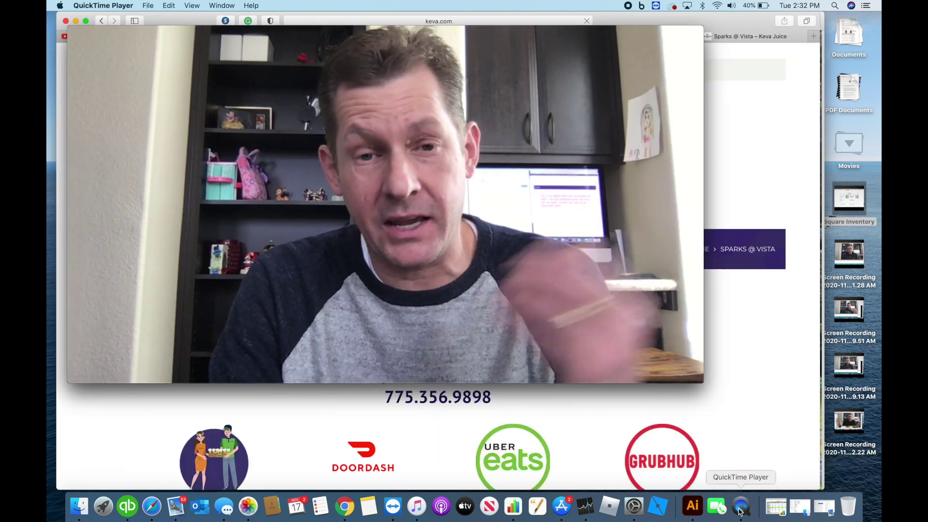
Open the Keva Juice DoorDash ordering page from the Sparks @ Vista location page.
{"action": "left_click", "coordinate": [750, 290]}
{"action": "scroll", "coordinate": [356, 276], "scroll_direction": "down", "scroll_amount": 3}
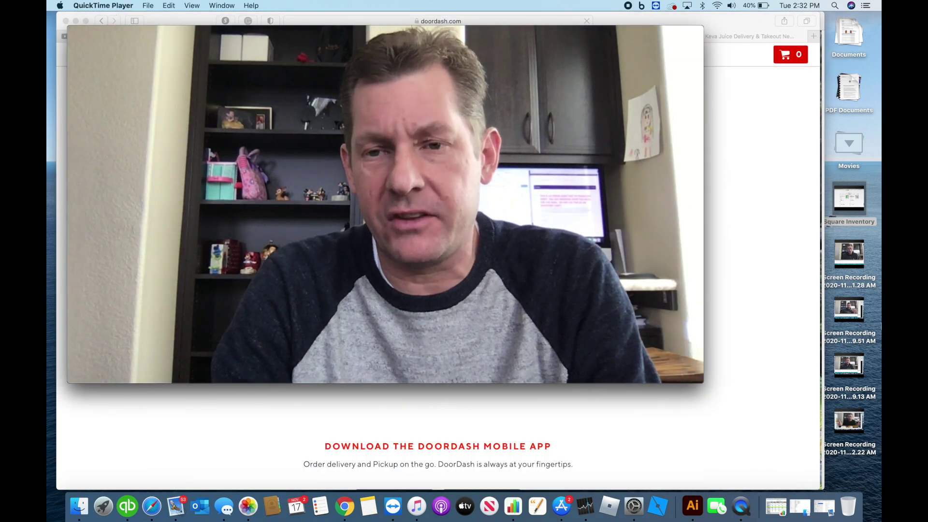
{"action": "left_click", "coordinate": [716, 124]}
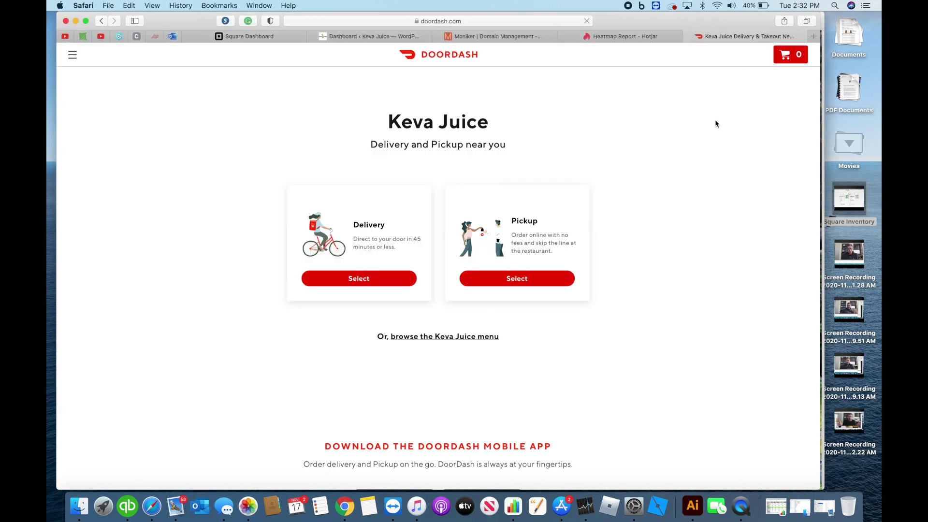
Examine the Hotjar click heatmap of the keva.com home page to see where visitors click.
{"action": "left_click", "coordinate": [617, 38]}
{"action": "scroll", "coordinate": [509, 282], "scroll_direction": "down", "scroll_amount": 1}
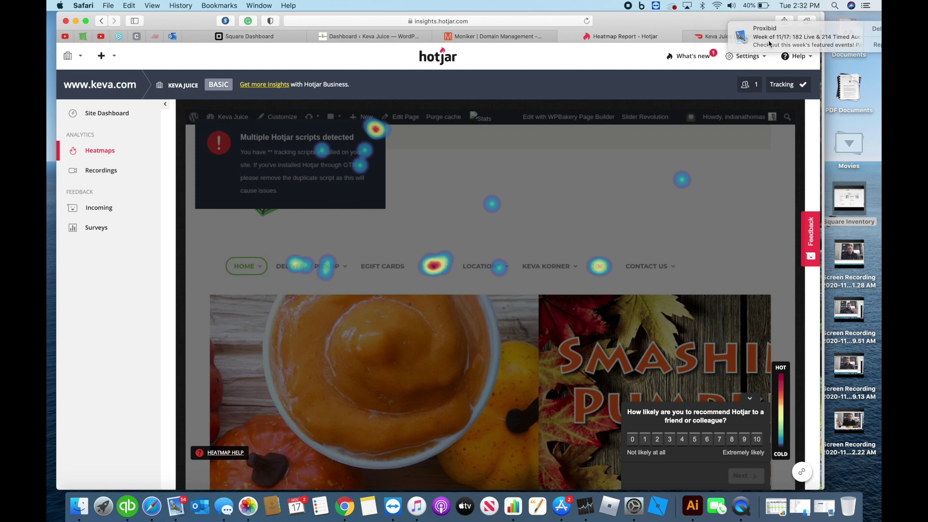
{"action": "scroll", "coordinate": [599, 242], "scroll_direction": "down", "scroll_amount": 1}
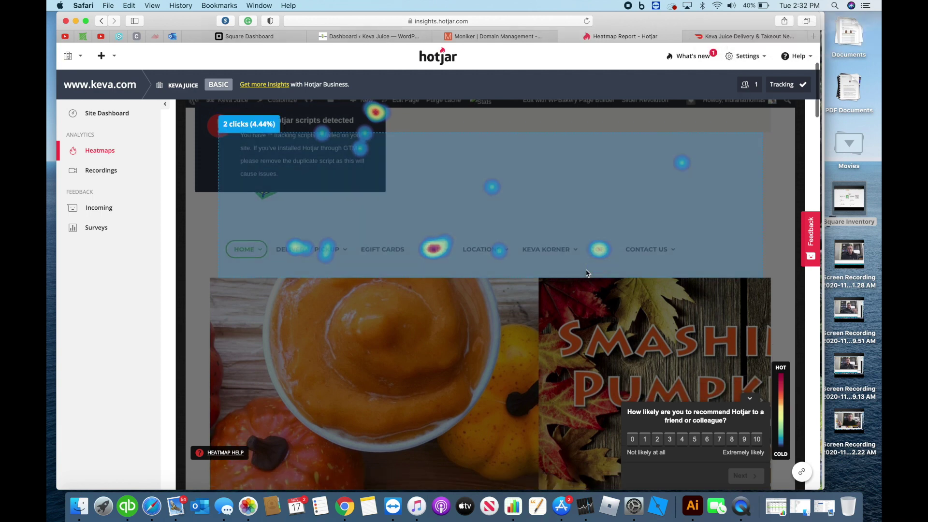
{"action": "scroll", "coordinate": [586, 274], "scroll_direction": "down", "scroll_amount": 10}
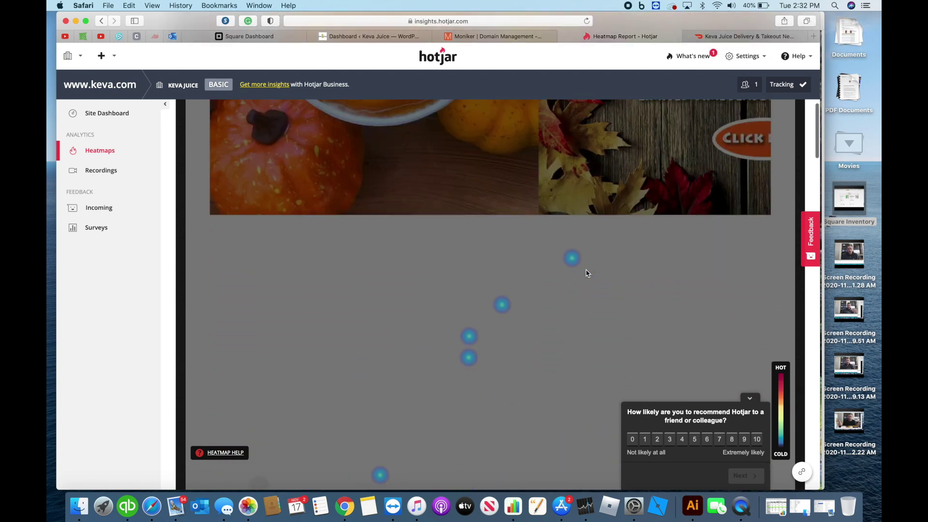
{"action": "scroll", "coordinate": [587, 274], "scroll_direction": "down", "scroll_amount": 10}
{"action": "scroll", "coordinate": [586, 274], "scroll_direction": "up", "scroll_amount": 20}
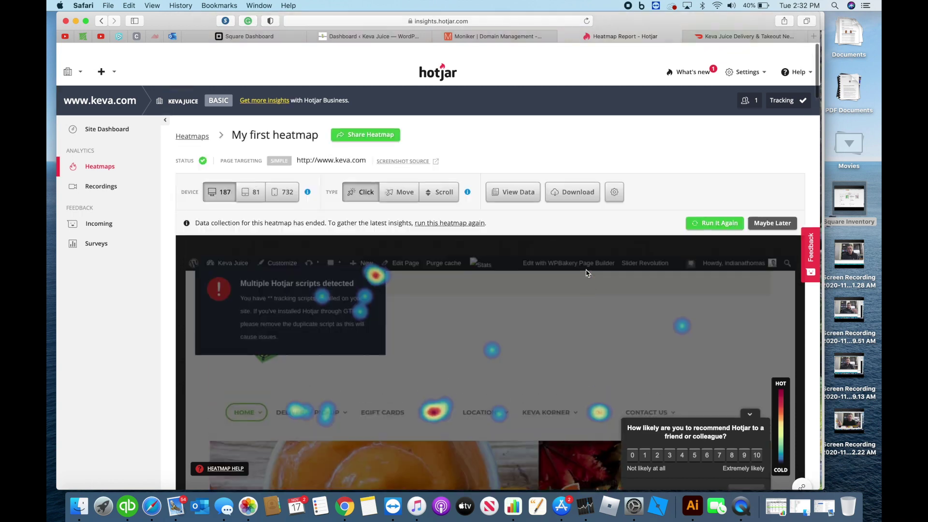
{"action": "scroll", "coordinate": [586, 274], "scroll_direction": "down", "scroll_amount": 1}
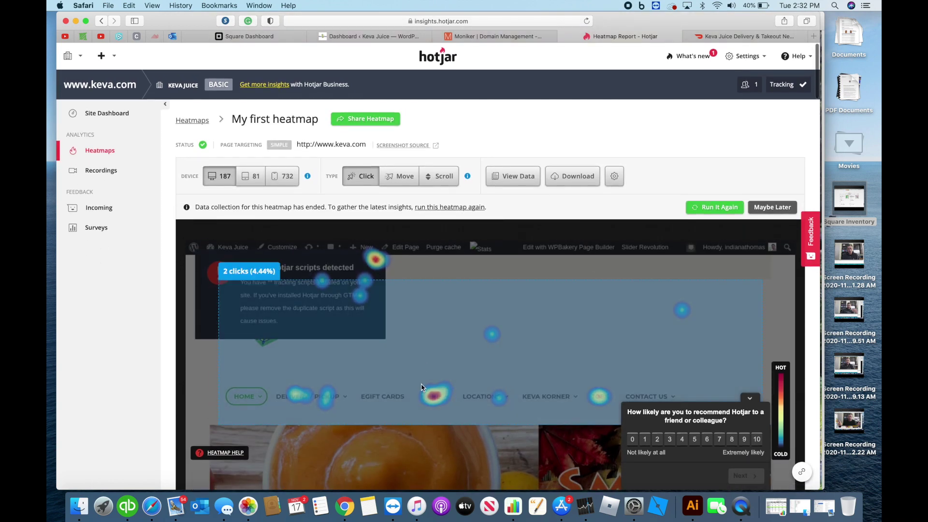
{"action": "left_click", "coordinate": [749, 512]}
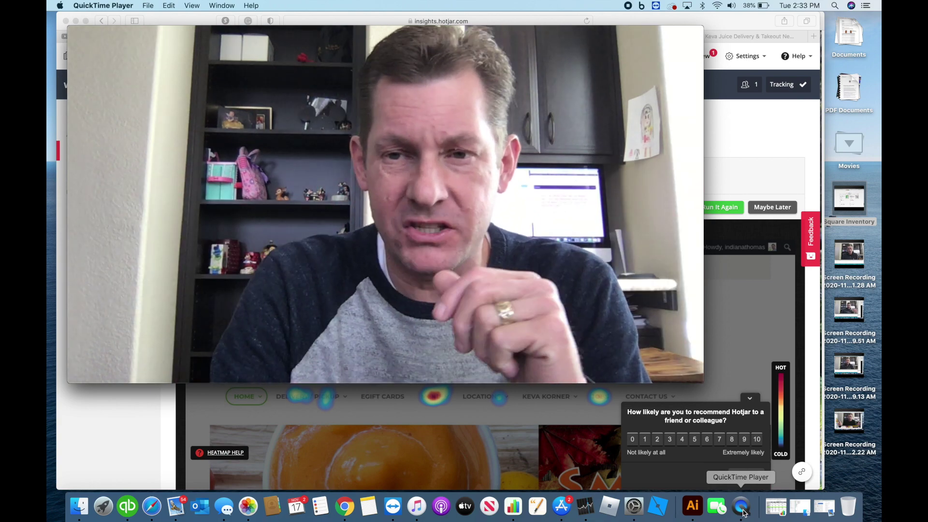
Review the open WordPress dashboard, Square dashboard and DoorDash pages in turn.
{"action": "left_click", "coordinate": [761, 191]}
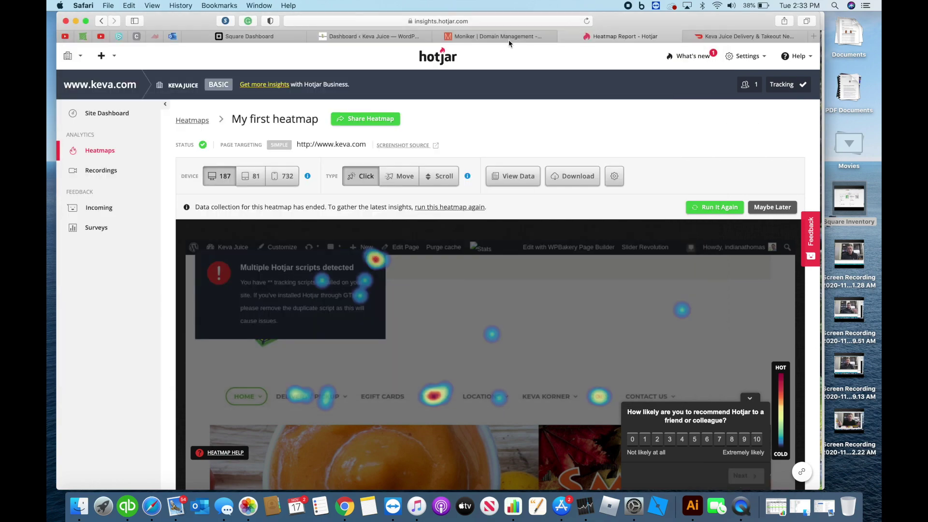
{"action": "left_click", "coordinate": [411, 37]}
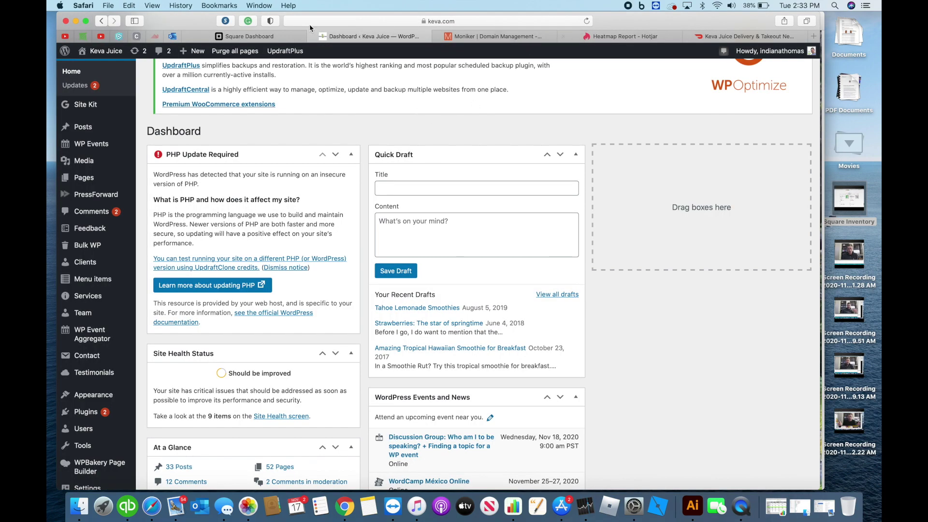
{"action": "left_click", "coordinate": [272, 38]}
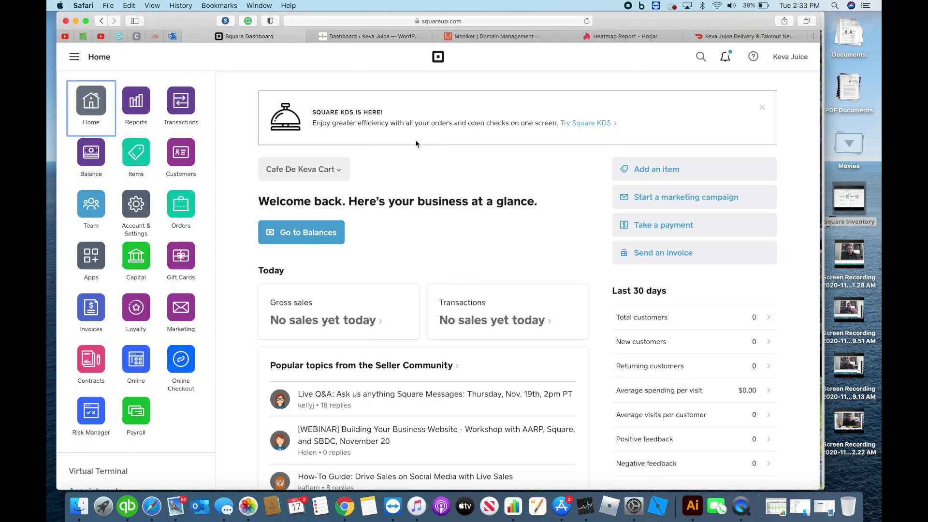
{"action": "scroll", "coordinate": [425, 188], "scroll_direction": "down", "scroll_amount": 1}
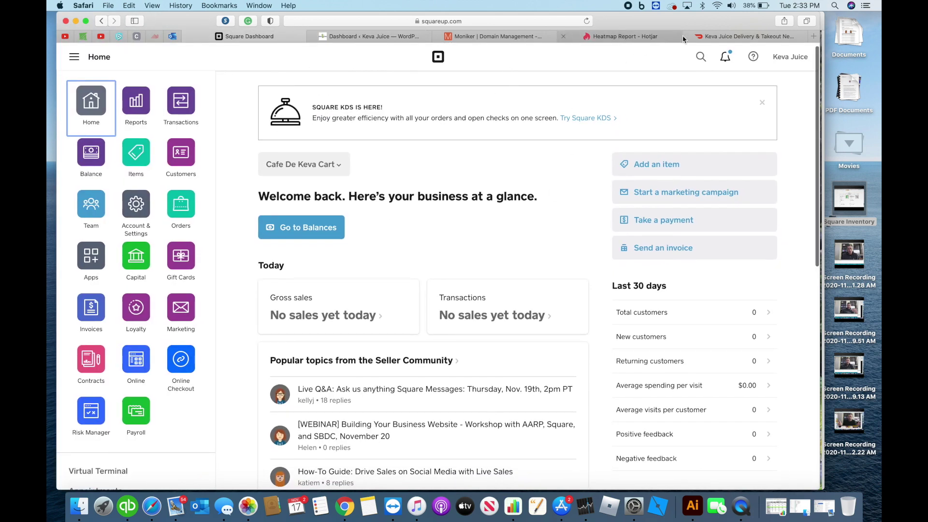
{"action": "left_click", "coordinate": [401, 42]}
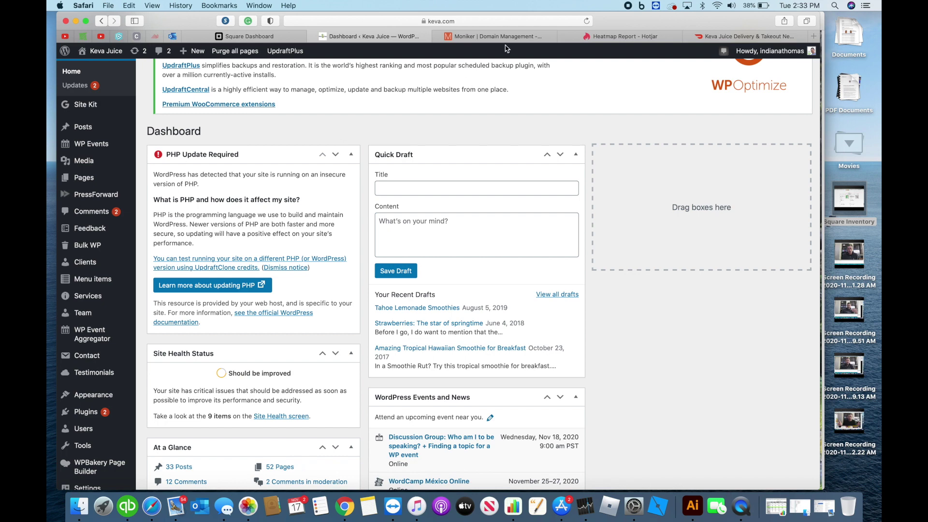
{"action": "left_click", "coordinate": [718, 38]}
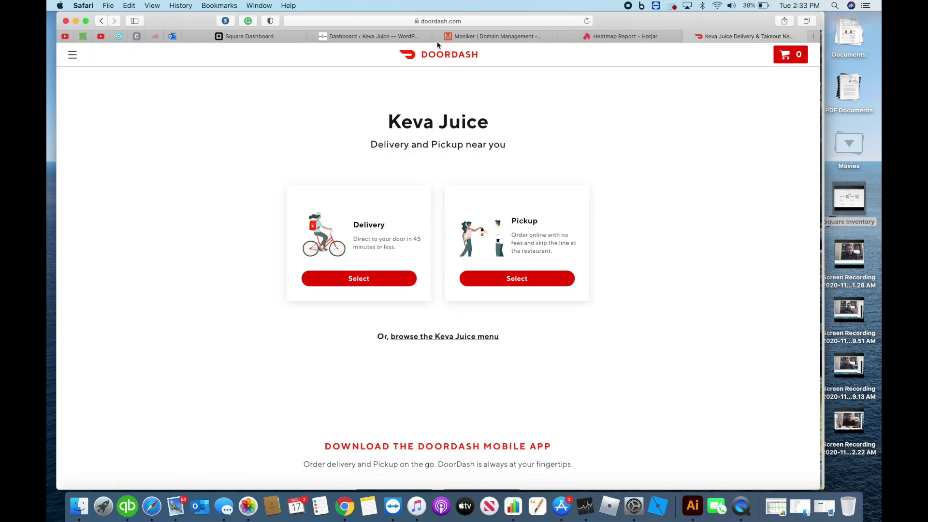
{"action": "left_click", "coordinate": [452, 25]}
{"action": "type", "text": "www."}
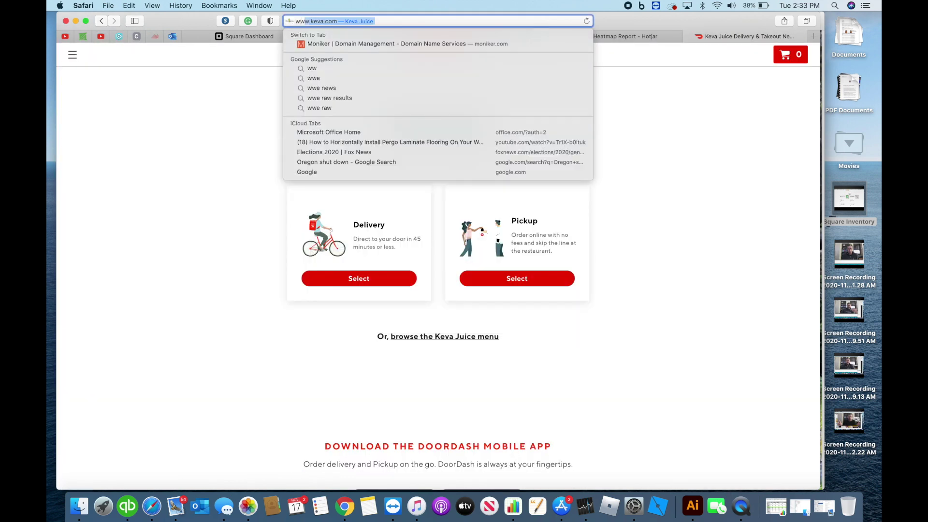
{"action": "type", "text": ".keva.com"}
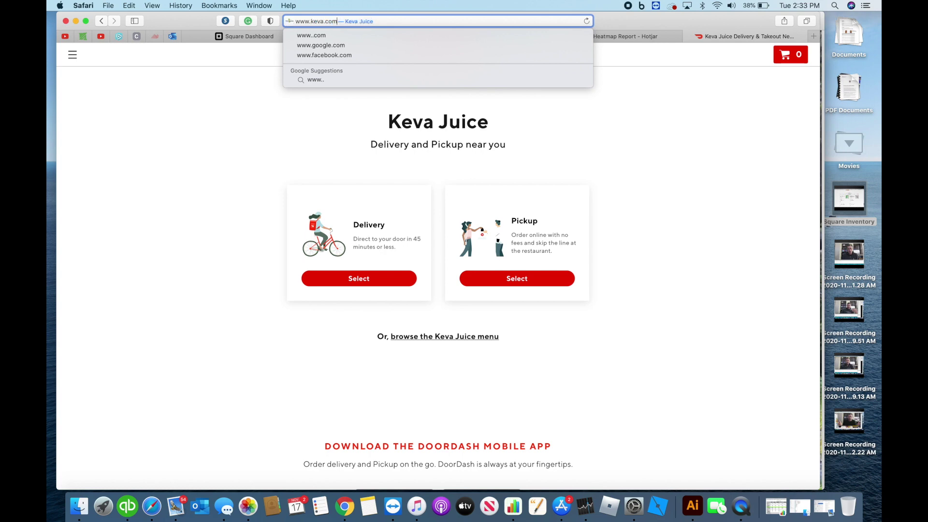
{"action": "key", "text": "Return"}
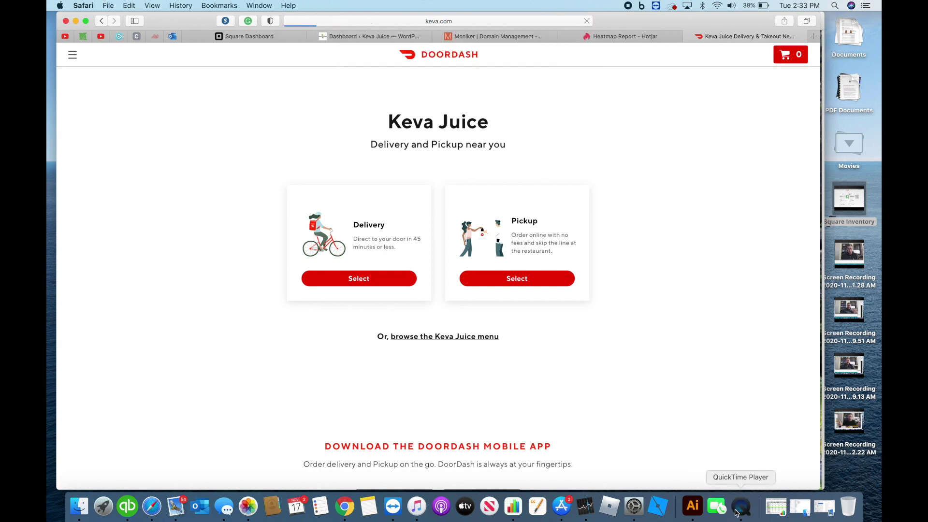
{"action": "left_click", "coordinate": [736, 512]}
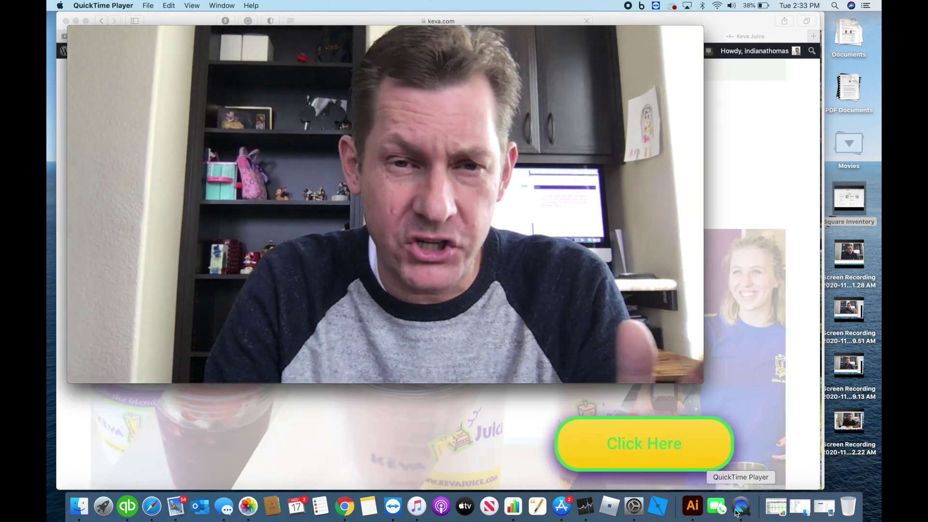
Open online ordering on the Keva Juice Square site, review the pickup locations and delivery options, and close the location dialog.
{"action": "left_click", "coordinate": [749, 202]}
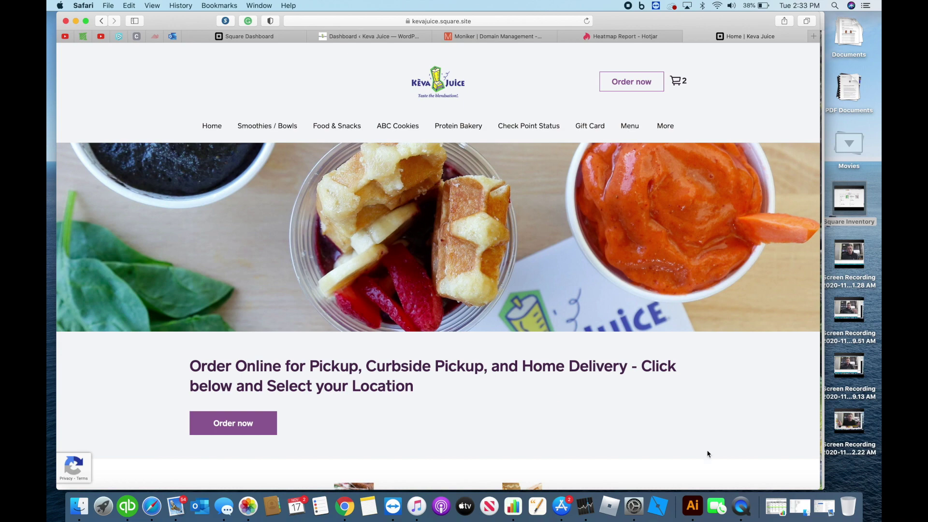
{"action": "left_click", "coordinate": [233, 424]}
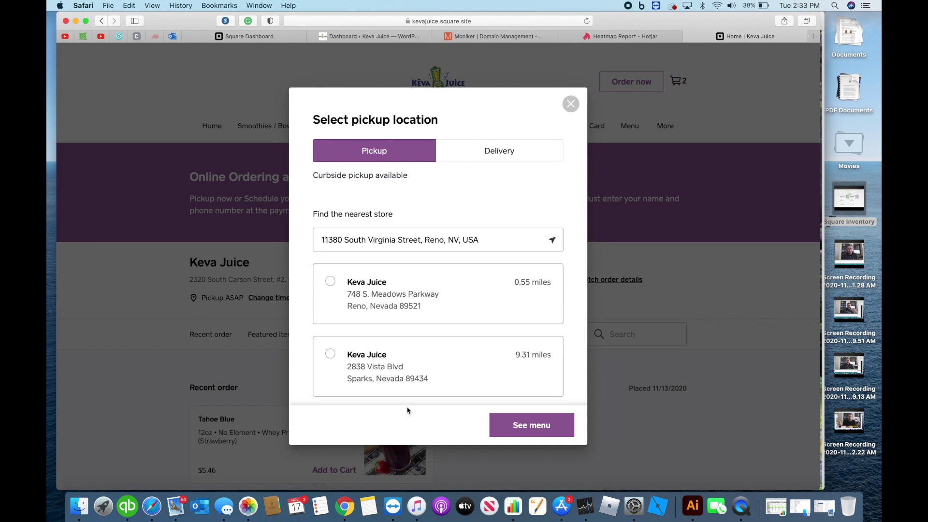
{"action": "scroll", "coordinate": [427, 343], "scroll_direction": "down", "scroll_amount": 5}
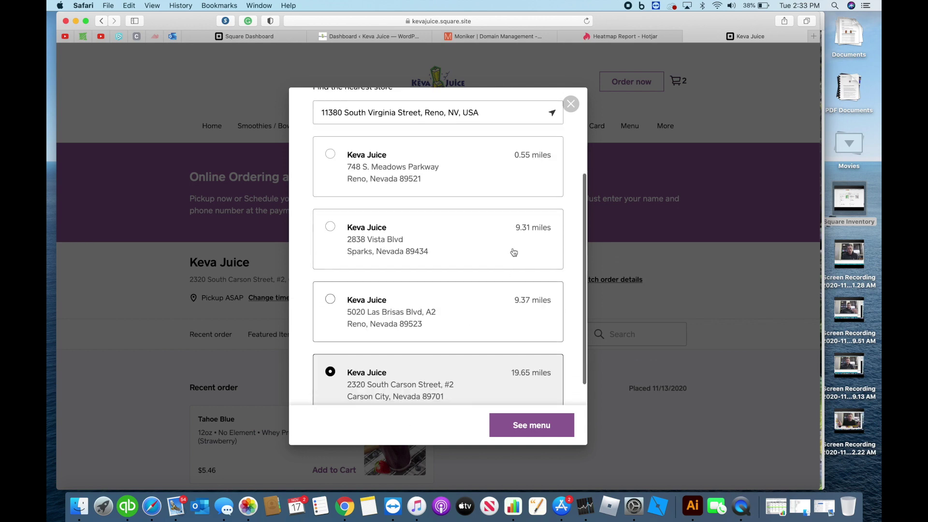
{"action": "scroll", "coordinate": [468, 280], "scroll_direction": "up", "scroll_amount": 5}
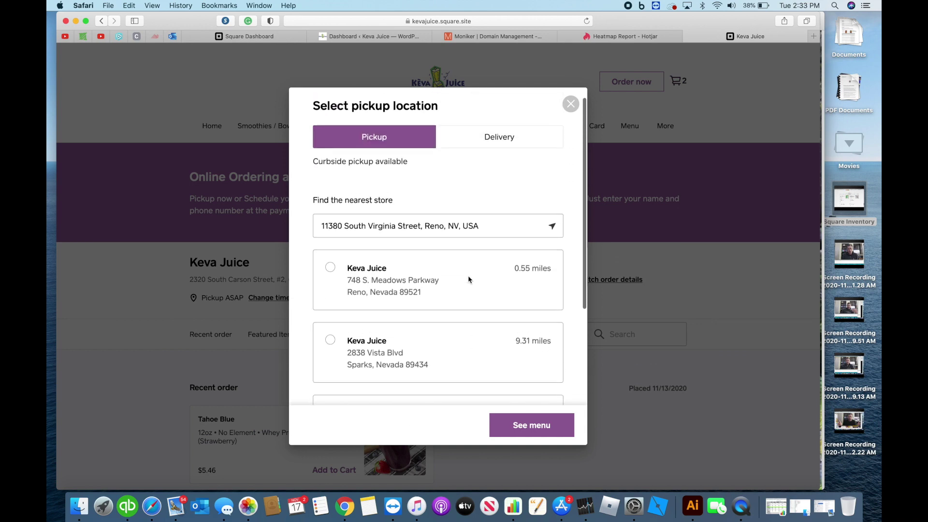
{"action": "left_click", "coordinate": [509, 151]}
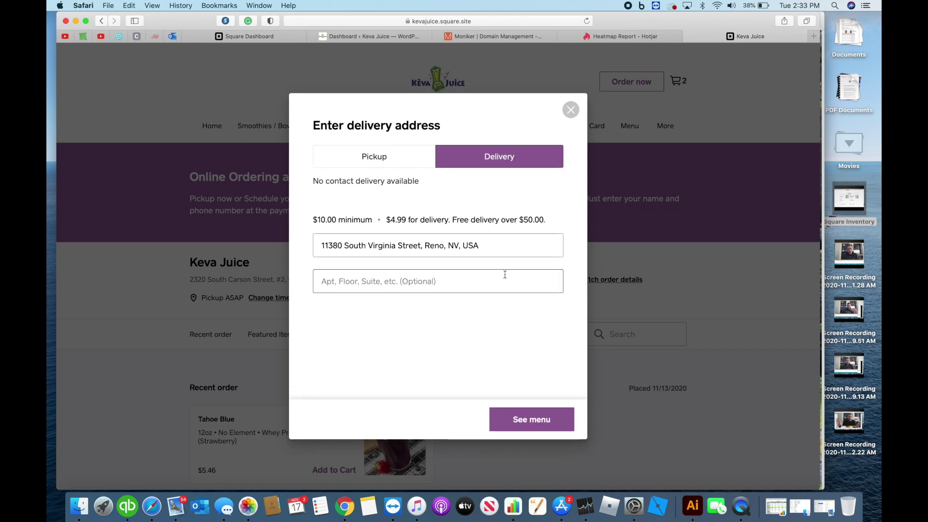
{"action": "left_click", "coordinate": [406, 159]}
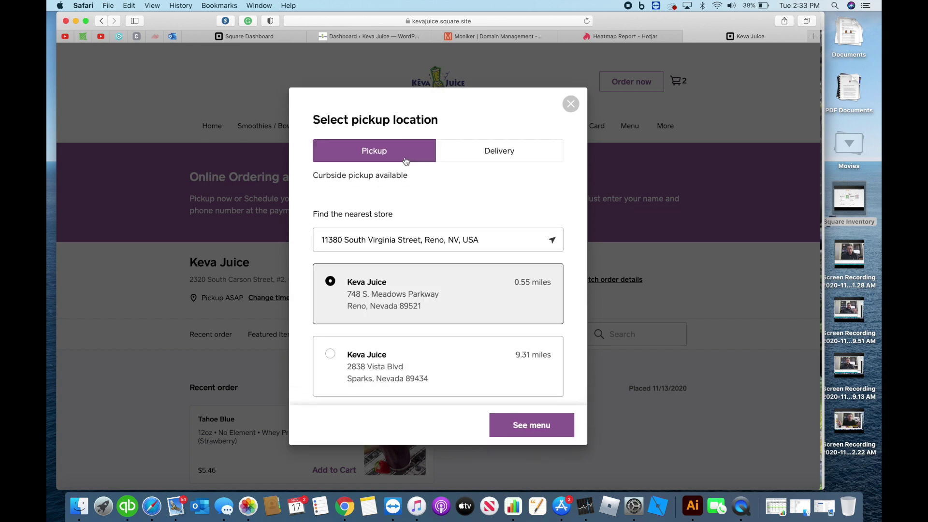
{"action": "left_click", "coordinate": [571, 103]}
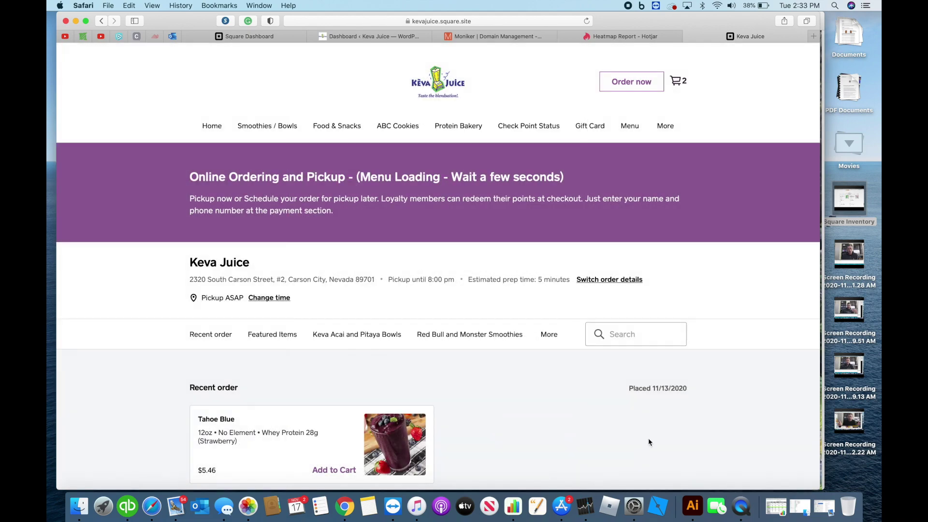
Open the shopping cart holding the Smashing Pumpkin order, proceed to checkout, and dismiss the reward redemption offer.
{"action": "left_click", "coordinate": [739, 507]}
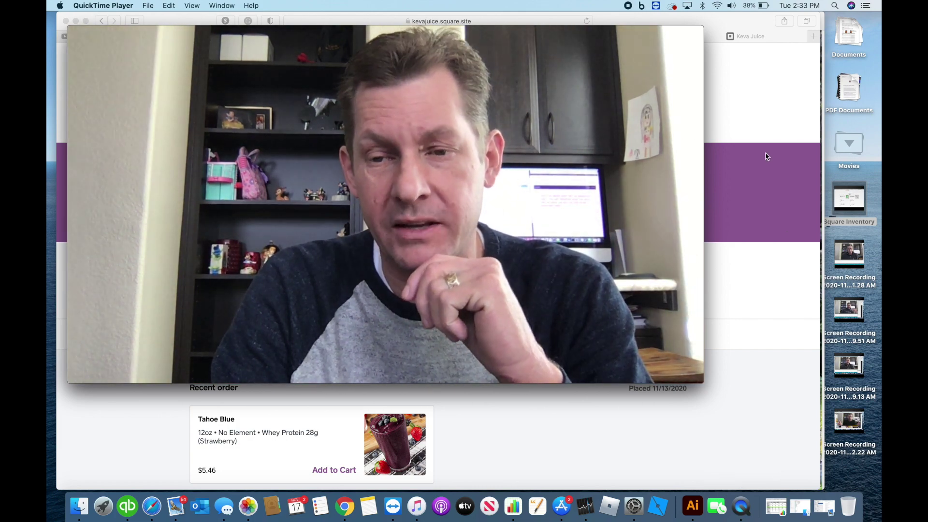
{"action": "left_click", "coordinate": [766, 156]}
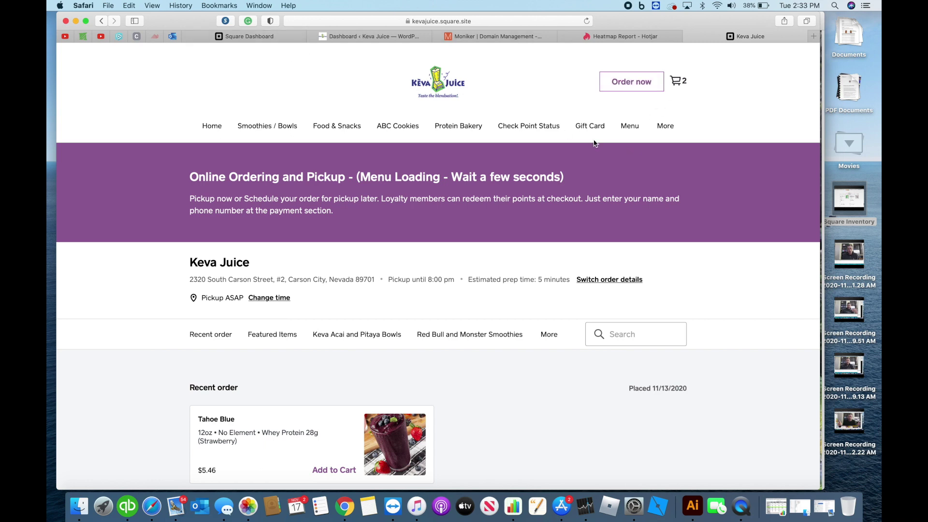
{"action": "left_click", "coordinate": [675, 87]}
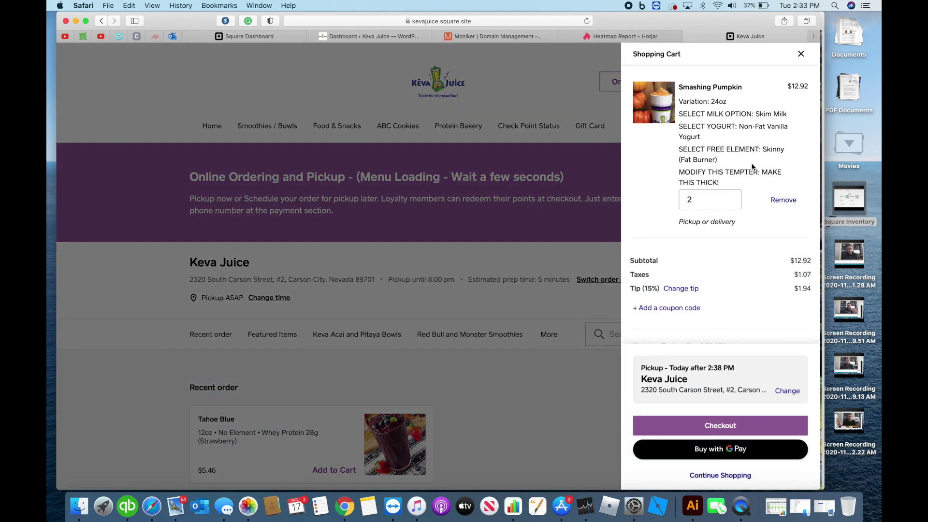
{"action": "left_click", "coordinate": [720, 427]}
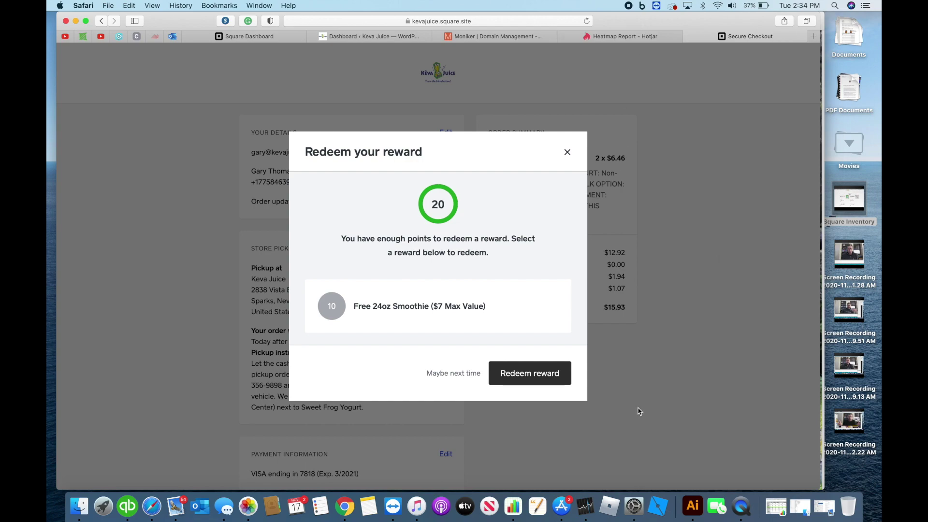
{"action": "left_click", "coordinate": [742, 507]}
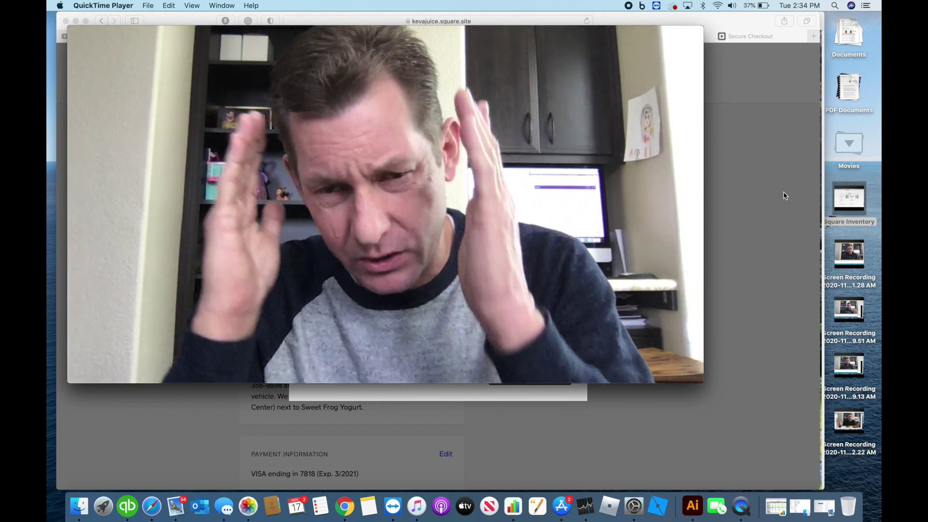
{"action": "key", "text": "super+Tab"}
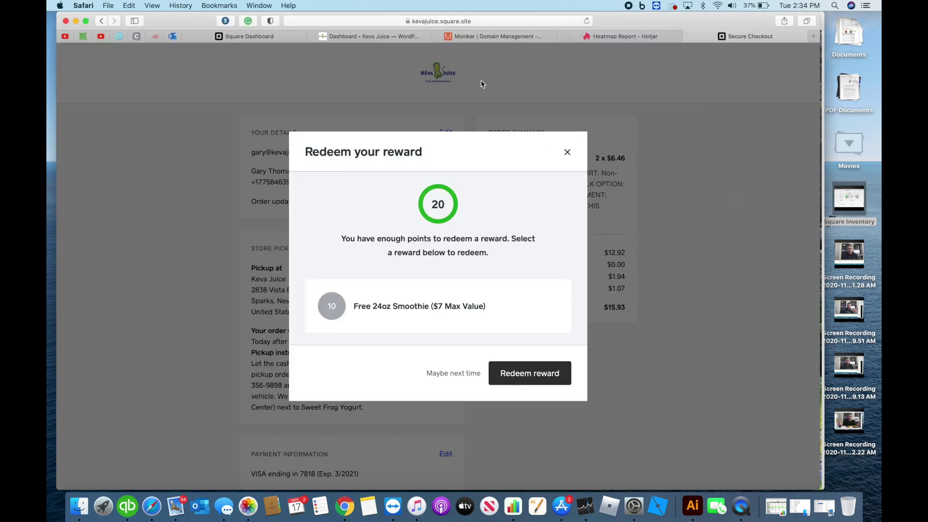
{"action": "left_click", "coordinate": [566, 152]}
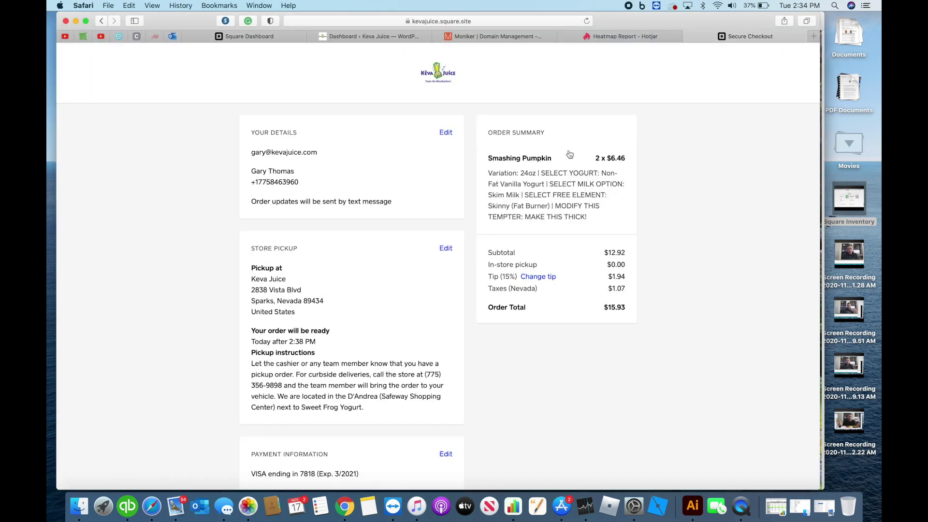
Open the Keva Juice site in the Square Online website editor from the Square dashboard and bring up its upgrade plans.
{"action": "left_click", "coordinate": [230, 36]}
{"action": "left_click", "coordinate": [135, 364]}
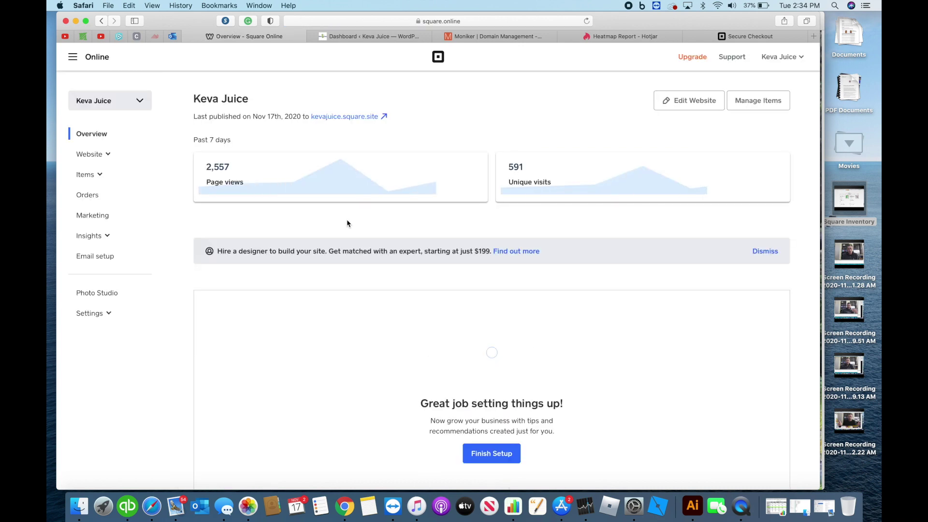
{"action": "left_click", "coordinate": [91, 154]}
{"action": "left_click", "coordinate": [101, 177]}
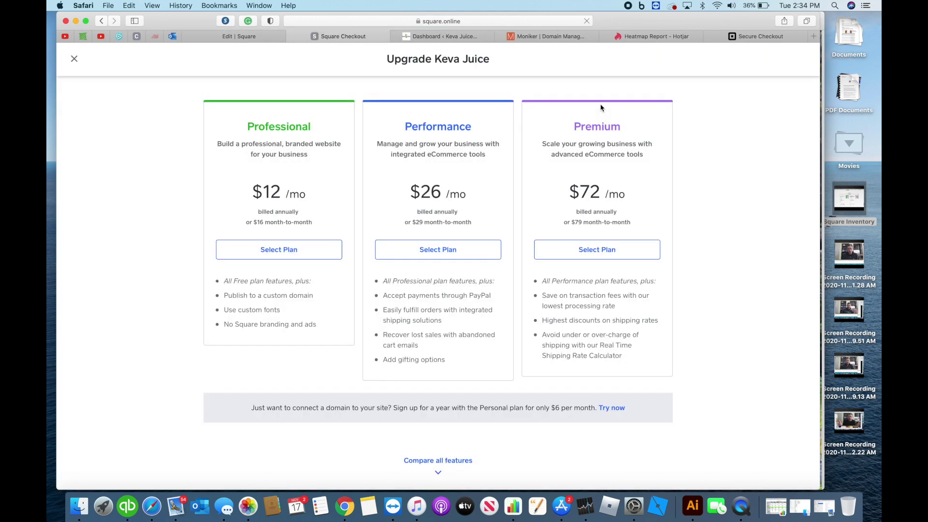
Purchase the Performance plan for 1 year for Keva Juice, filling the card number field from a saved card.
{"action": "left_click", "coordinate": [433, 253]}
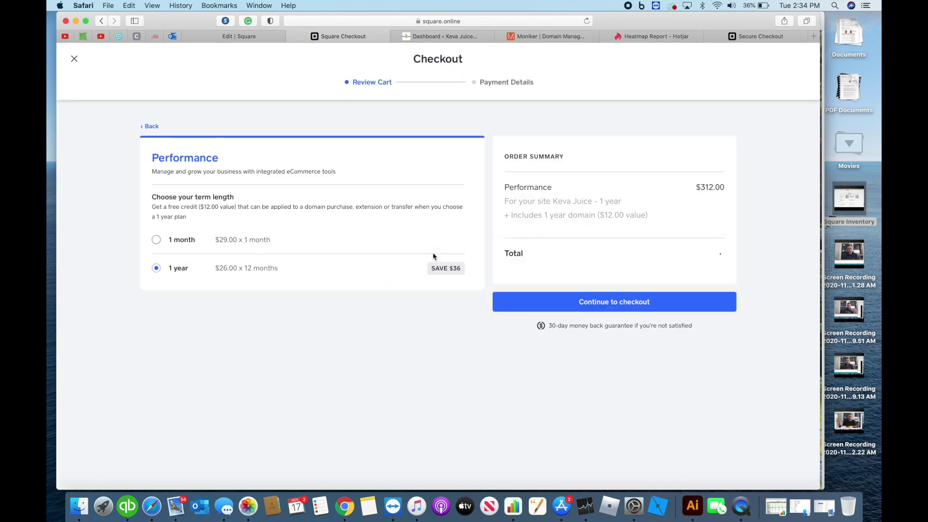
{"action": "left_click", "coordinate": [610, 303]}
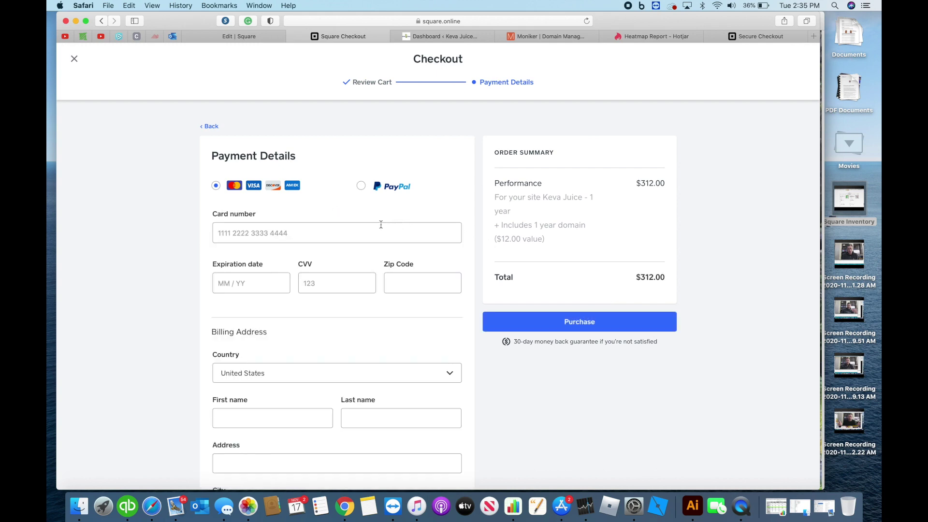
{"action": "left_click", "coordinate": [319, 229]}
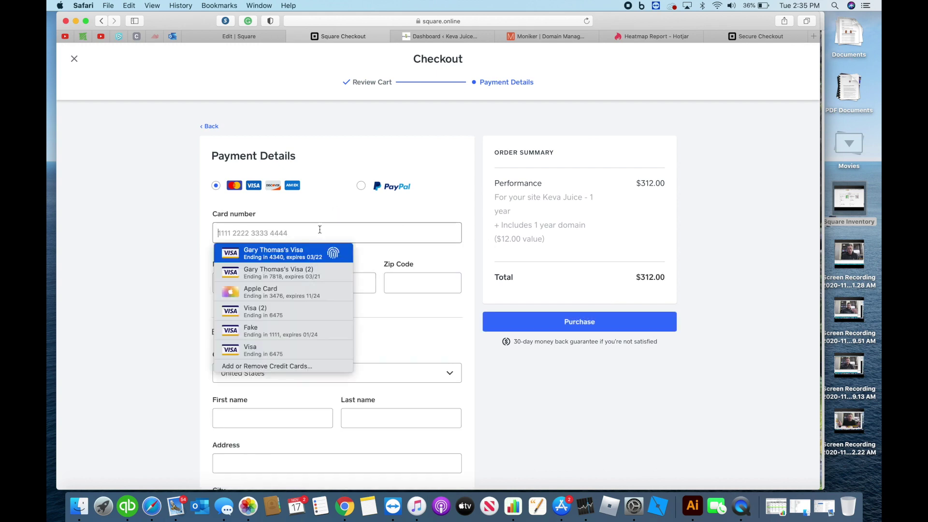
{"action": "key", "text": "Down"}
{"action": "key", "text": "Return"}
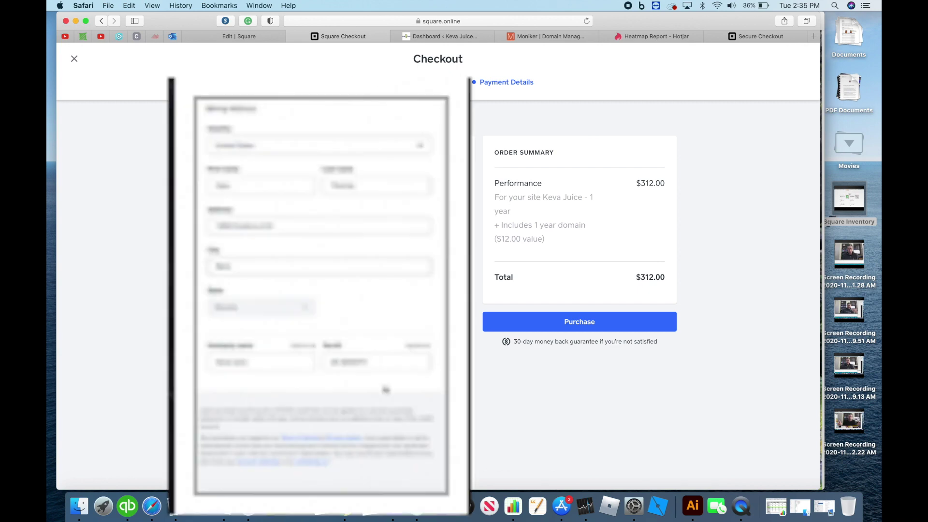
{"action": "scroll", "coordinate": [589, 242], "scroll_direction": "down", "scroll_amount": 2}
{"action": "left_click", "coordinate": [589, 241]}
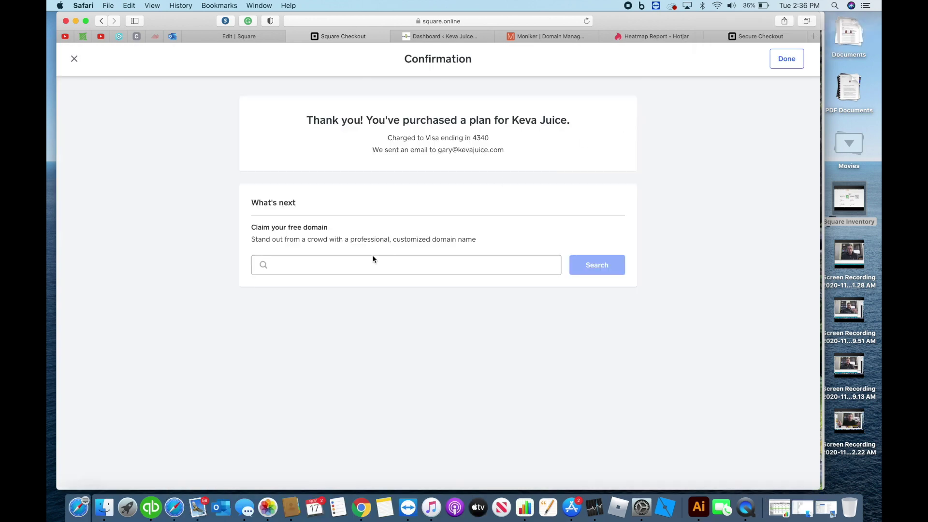
{"action": "left_click", "coordinate": [363, 270]}
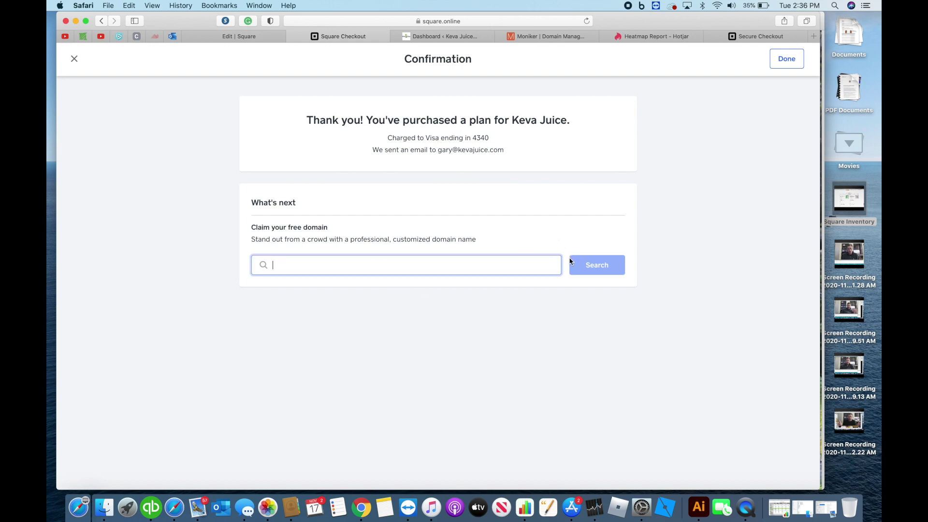
{"action": "type", "text": "www.keva.com"}
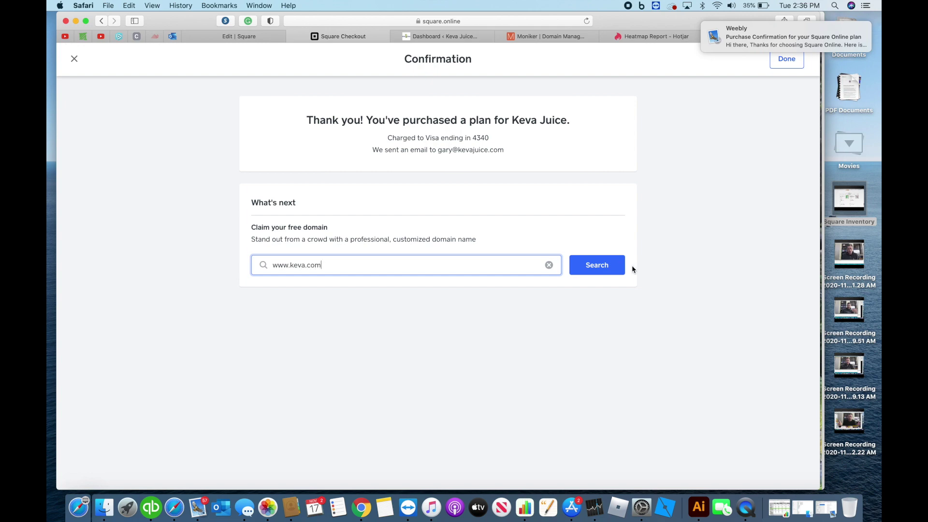
{"action": "left_click", "coordinate": [617, 270]}
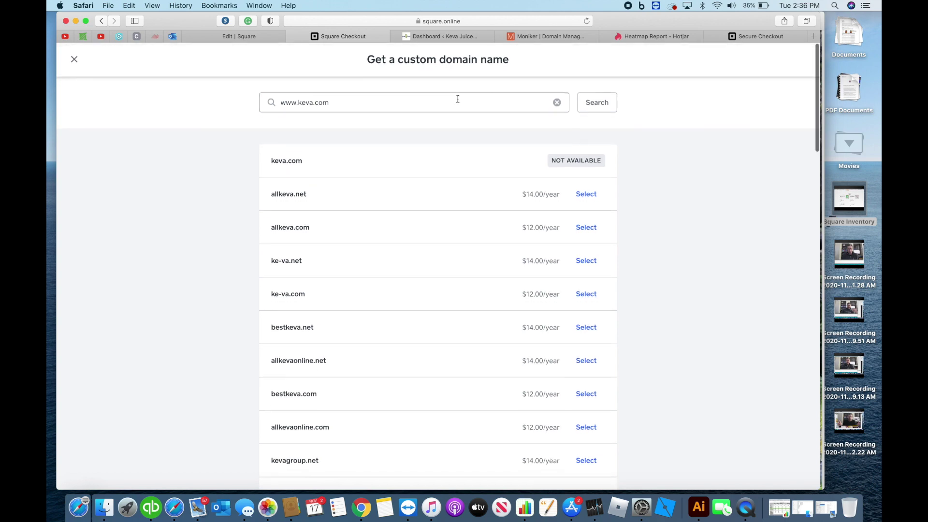
{"action": "left_click", "coordinate": [74, 59]}
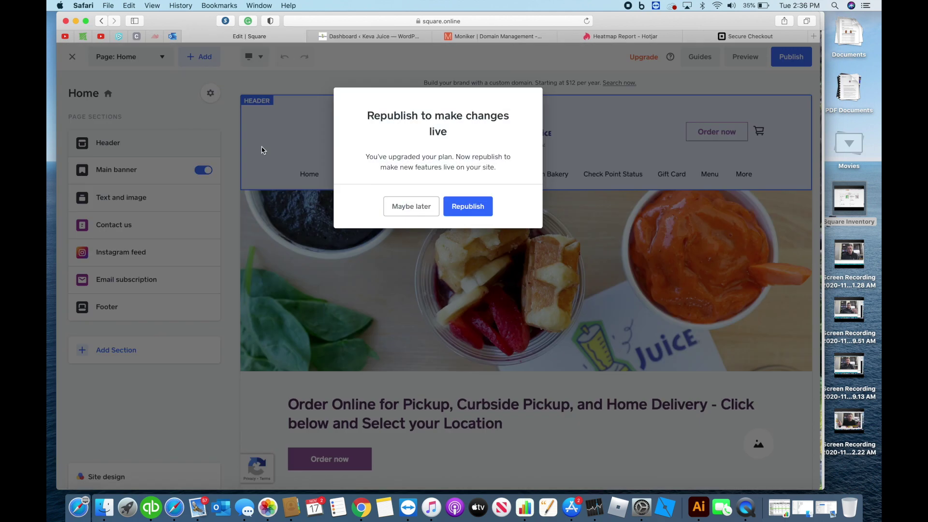
Postpone the republish offer, leave the upgrade page, and publish the Keva Juice site from the editor.
{"action": "left_click", "coordinate": [411, 207]}
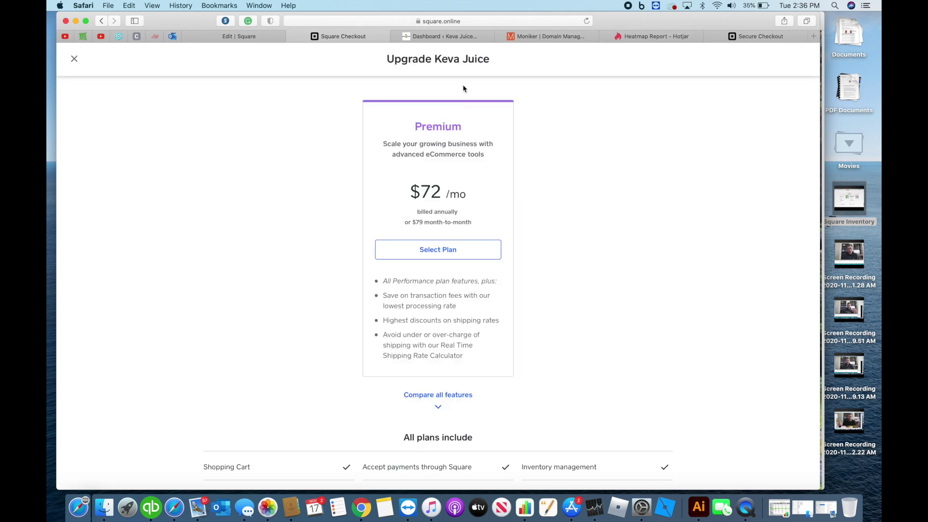
{"action": "left_click", "coordinate": [75, 59]}
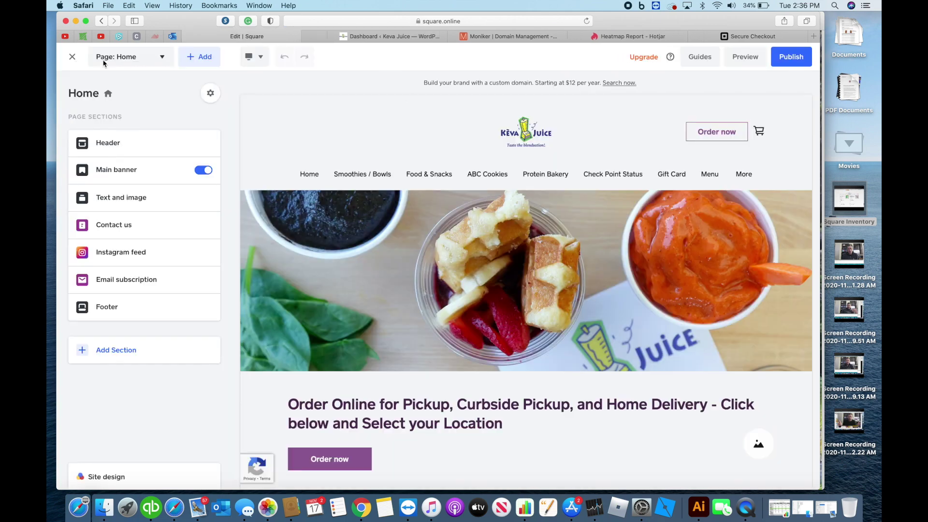
{"action": "left_click", "coordinate": [799, 58]}
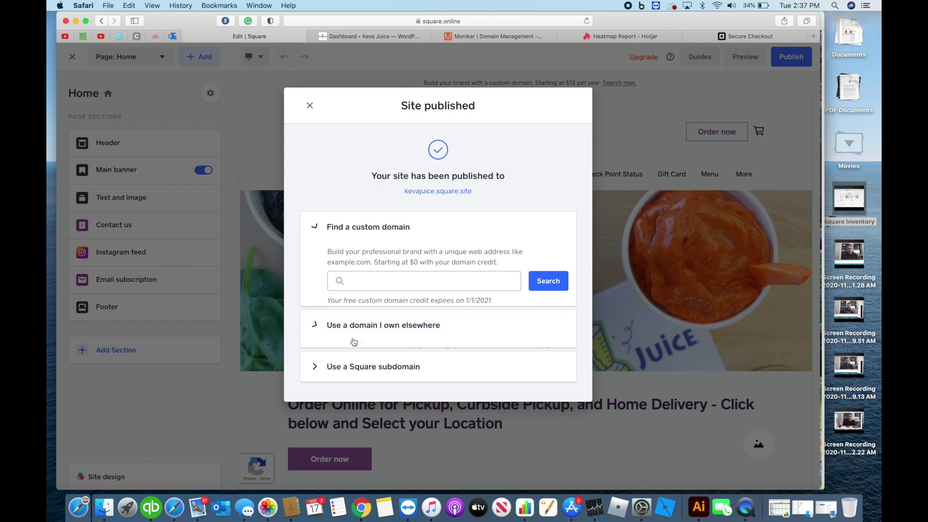
{"action": "left_click", "coordinate": [354, 342]}
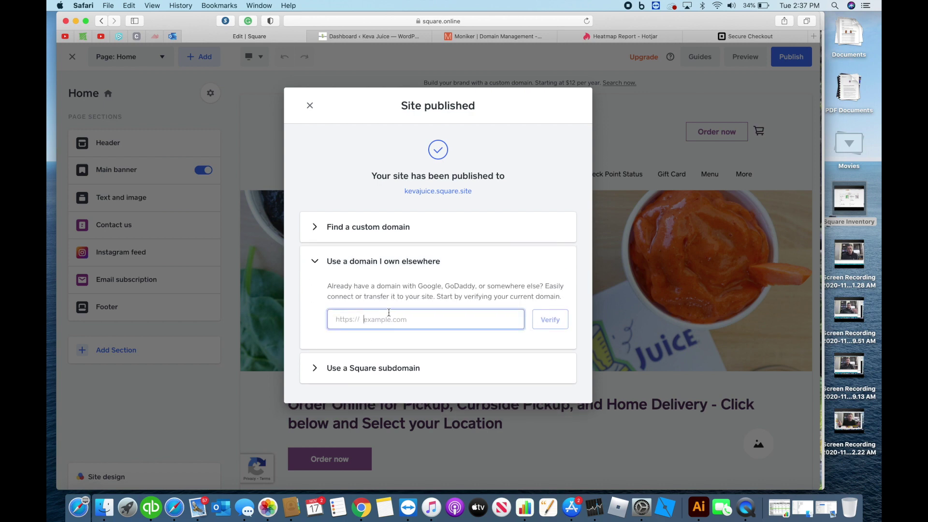
{"action": "type", "text": "w"}
{"action": "key", "text": "BackSpace"}
{"action": "type", "text": "Keva.com"}
{"action": "key", "text": "BackSpace"}
{"action": "key", "text": "BackSpace"}
{"action": "key", "text": "BackSpace"}
{"action": "type", "text": "www.keva.com"}
{"action": "left_click", "coordinate": [541, 319]}
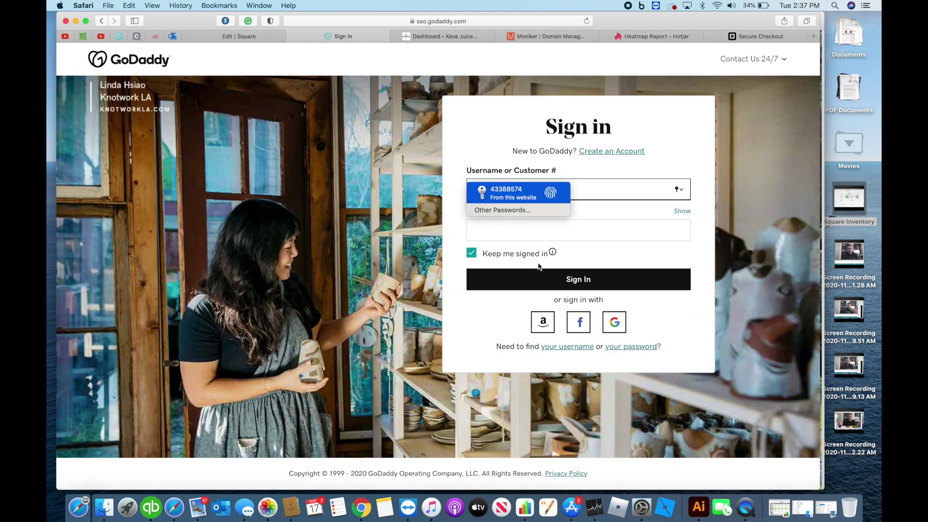
Sign in to GoDaddy with the saved customer number and password, and connect keva.com to the Weebly site.
{"action": "key", "text": "Return"}
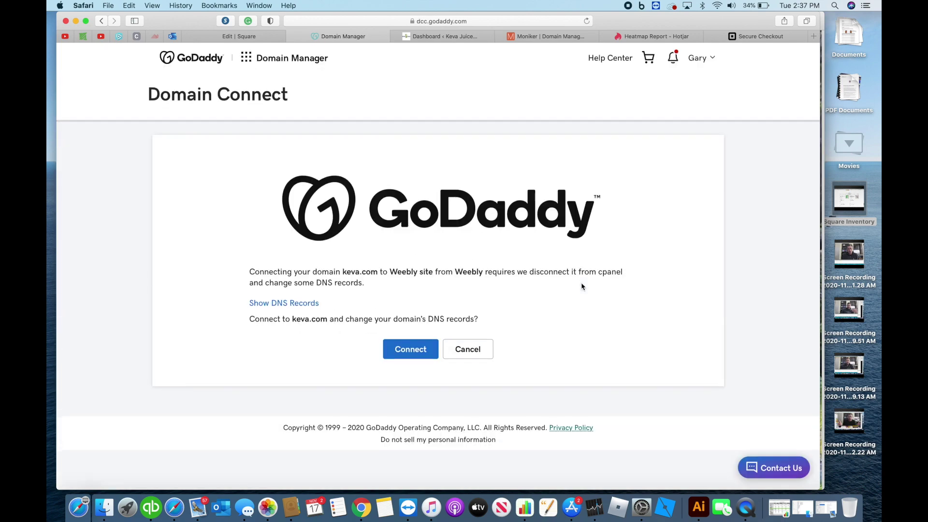
{"action": "left_click", "coordinate": [412, 354]}
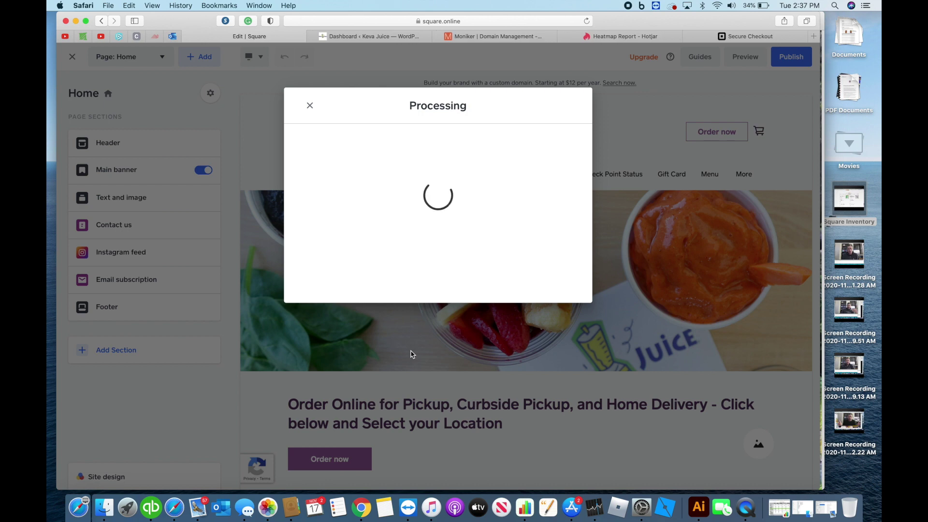
{"action": "left_click", "coordinate": [412, 354]}
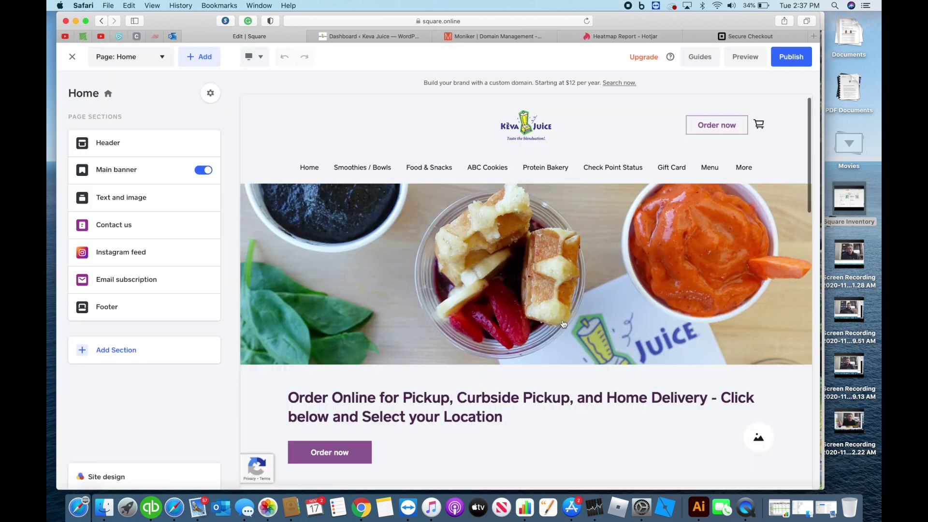
{"action": "scroll", "coordinate": [570, 217], "scroll_direction": "down", "scroll_amount": 2}
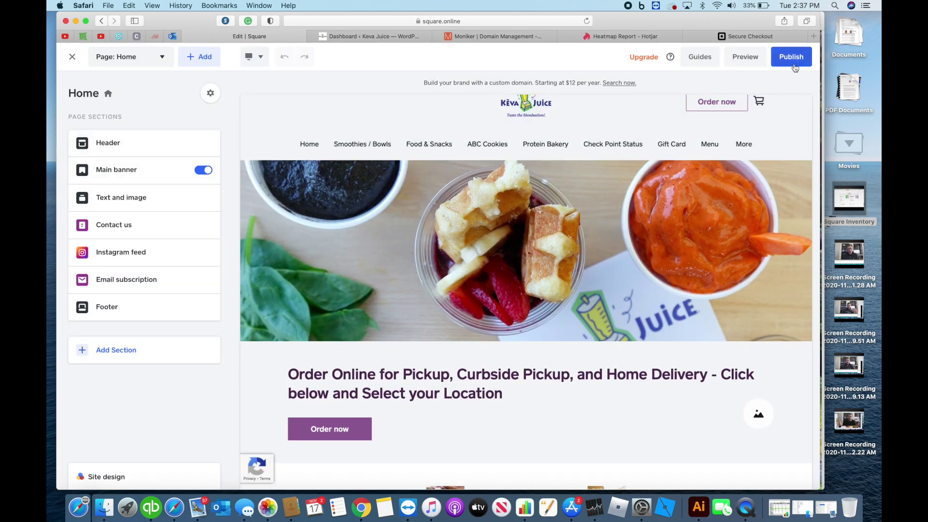
{"action": "left_click", "coordinate": [799, 60]}
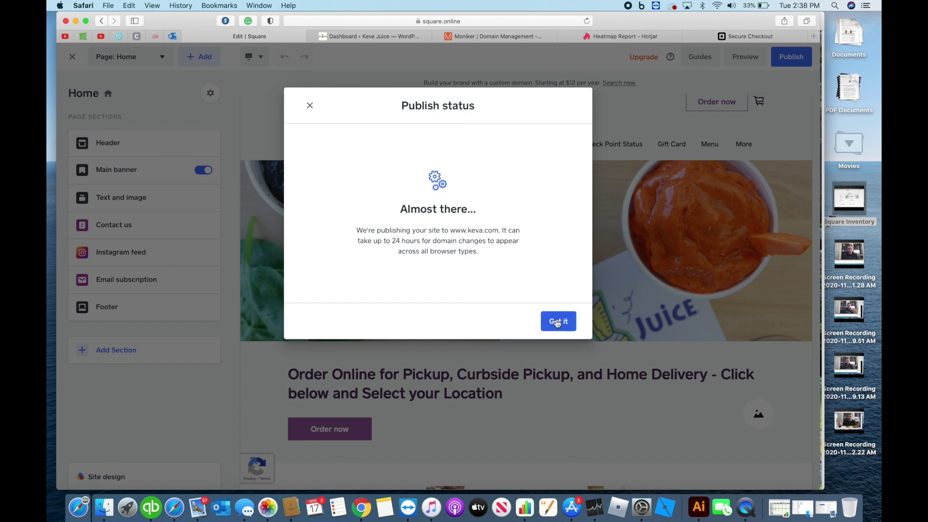
Dismiss the publish status notice, bring up the QuickTime Player window briefly, and return to the site editor in Safari.
{"action": "left_click", "coordinate": [560, 322]}
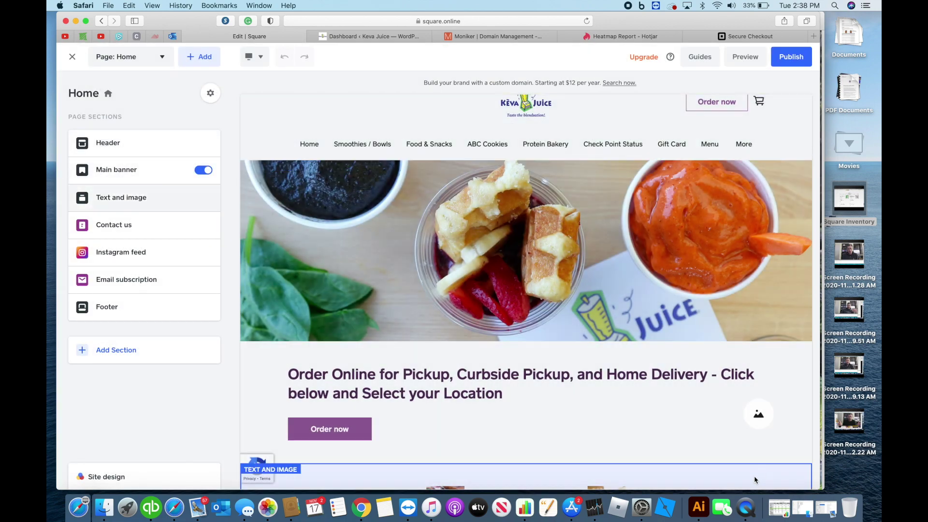
{"action": "left_click", "coordinate": [745, 508]}
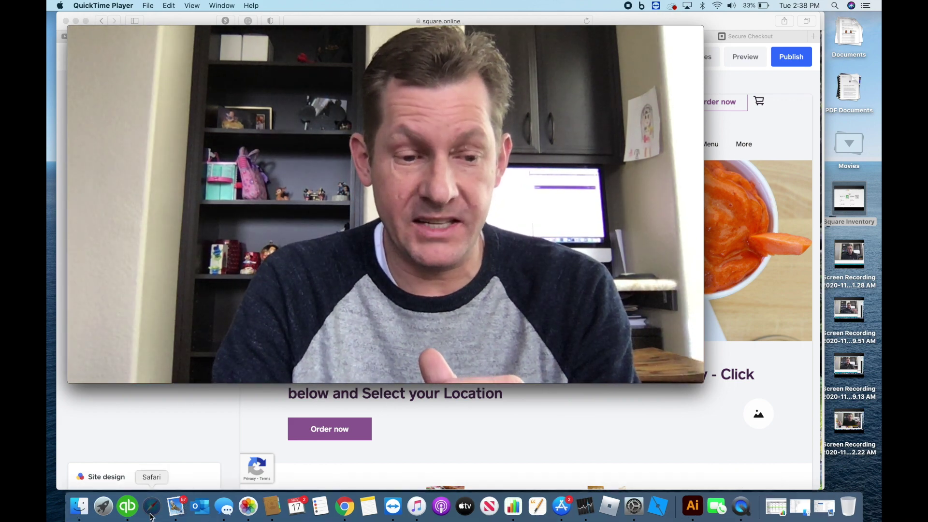
{"action": "left_click", "coordinate": [152, 506]}
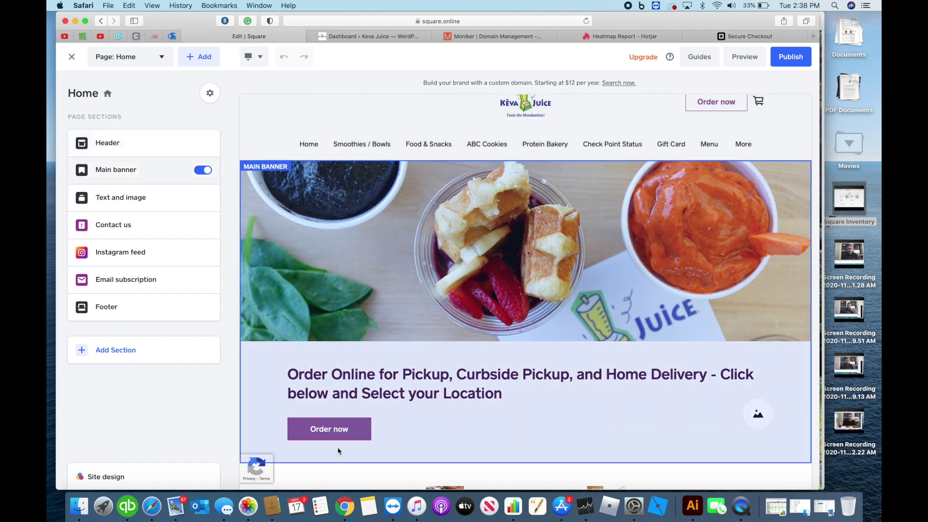
{"action": "left_click", "coordinate": [345, 506]}
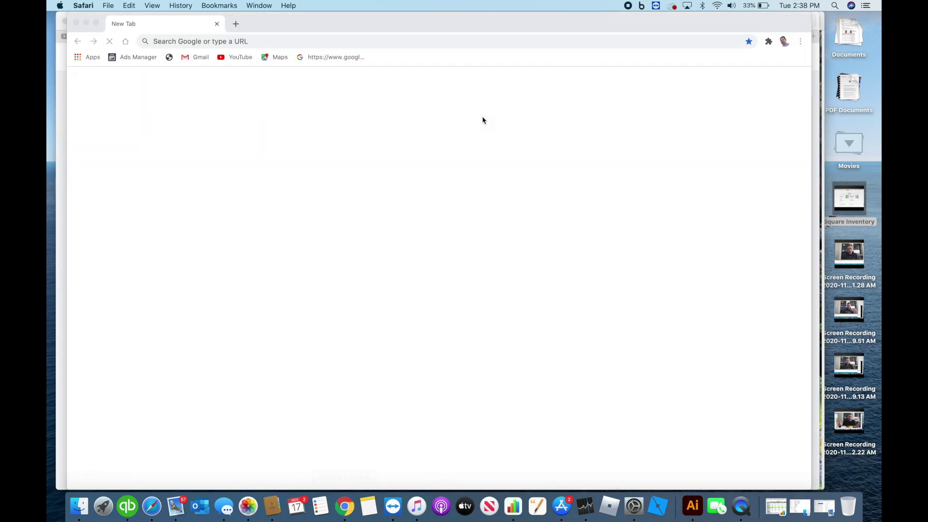
{"action": "type", "text": "www.keva.com"}
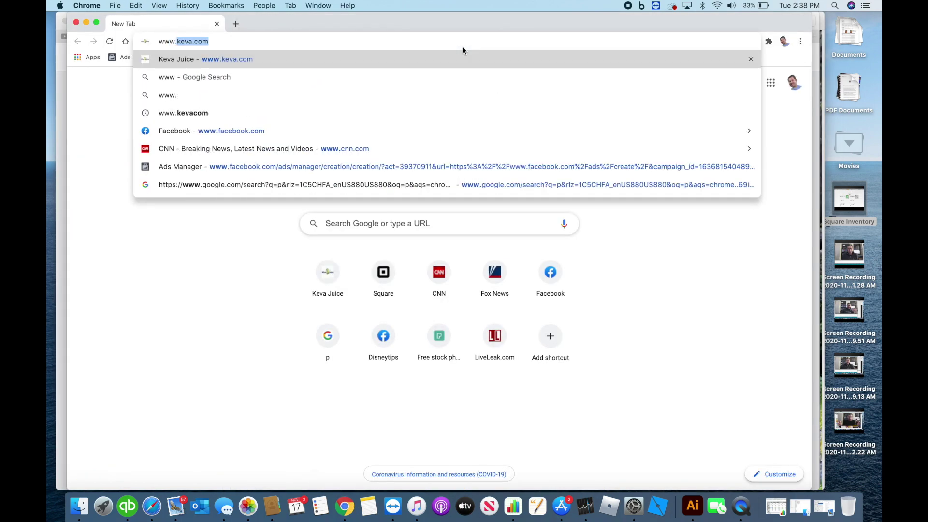
{"action": "key", "text": "Return"}
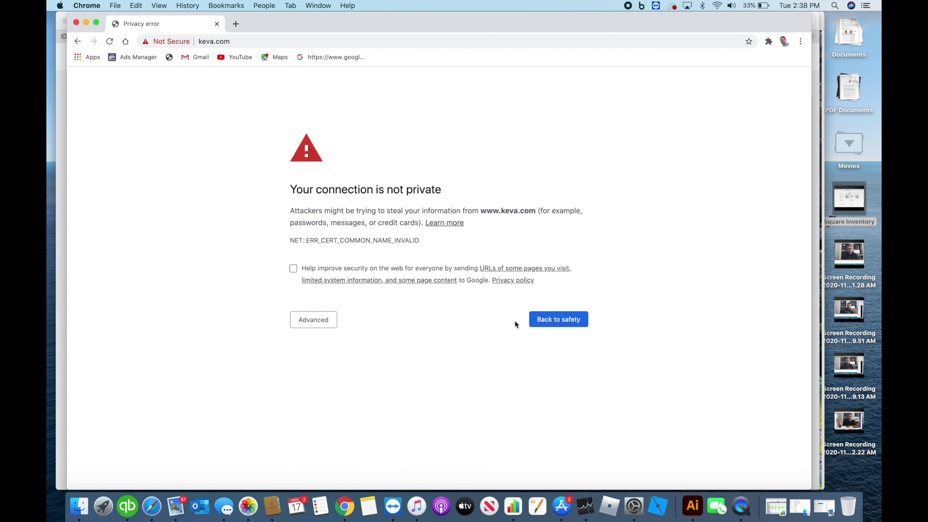
{"action": "left_click", "coordinate": [746, 508]}
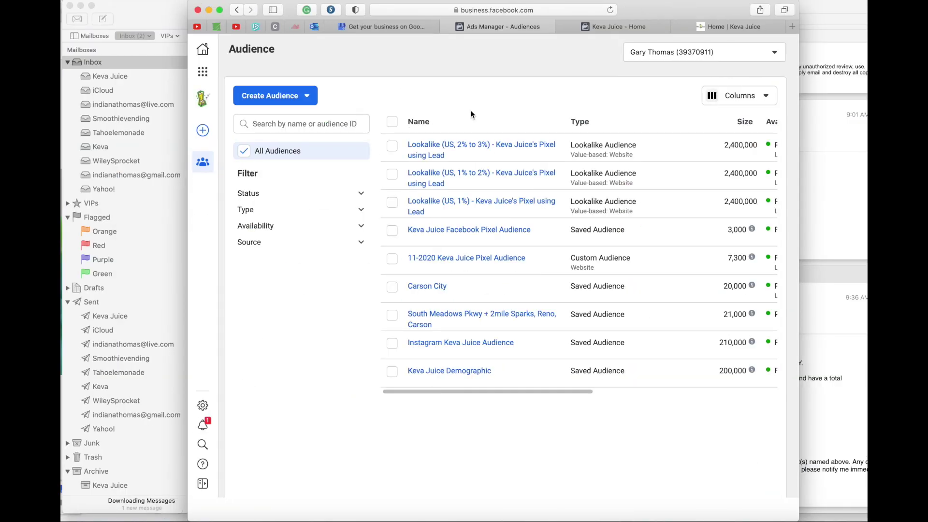
{"action": "left_click", "coordinate": [743, 28]}
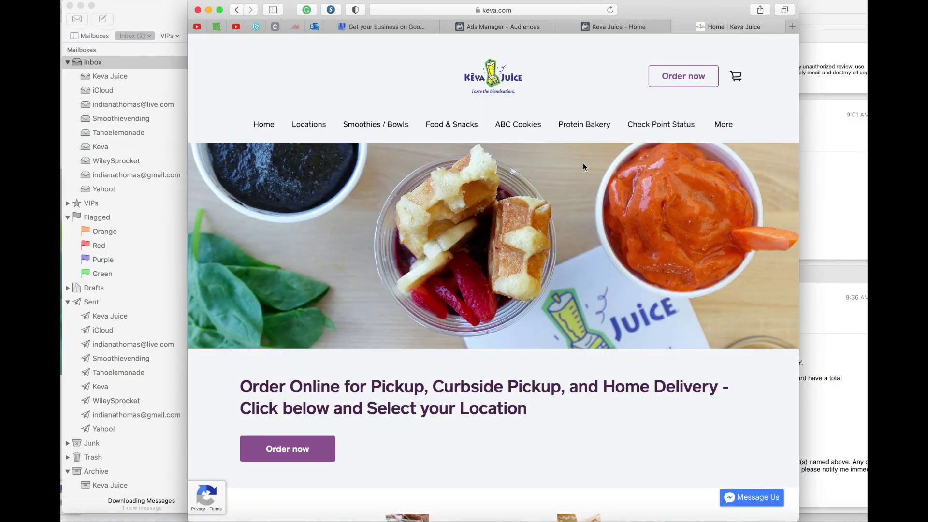
{"action": "scroll", "coordinate": [594, 196], "scroll_direction": "down", "scroll_amount": 15}
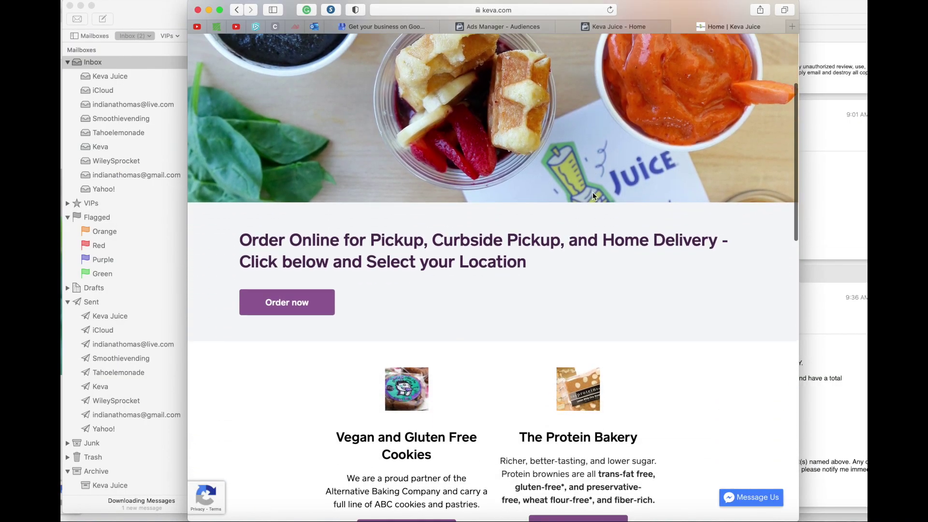
{"action": "scroll", "coordinate": [594, 195], "scroll_direction": "up", "scroll_amount": 15}
{"action": "key", "text": "super+l"}
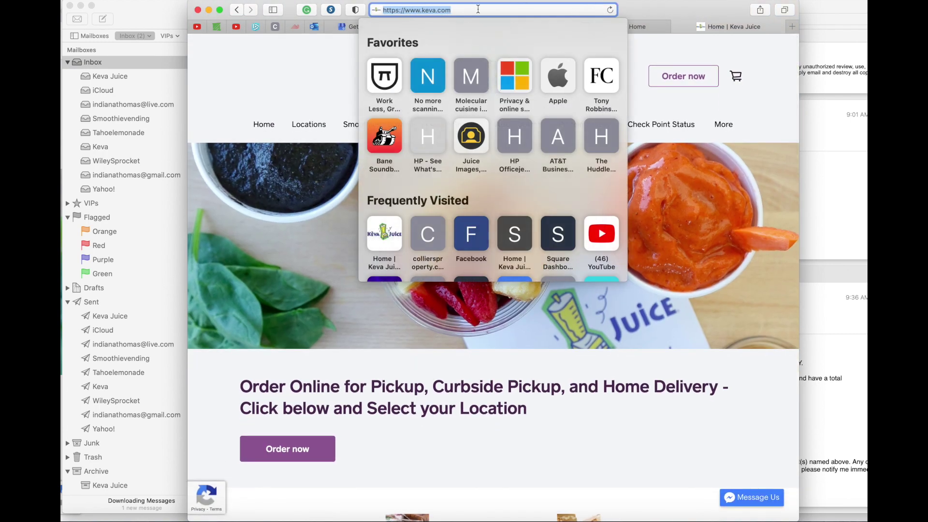
{"action": "type", "text": "www.keva.com"}
{"action": "key", "text": "Return"}
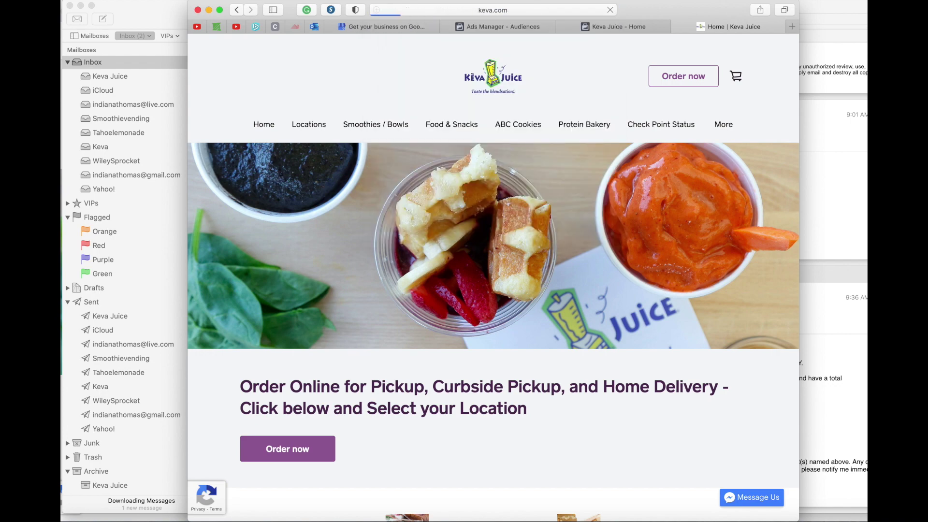